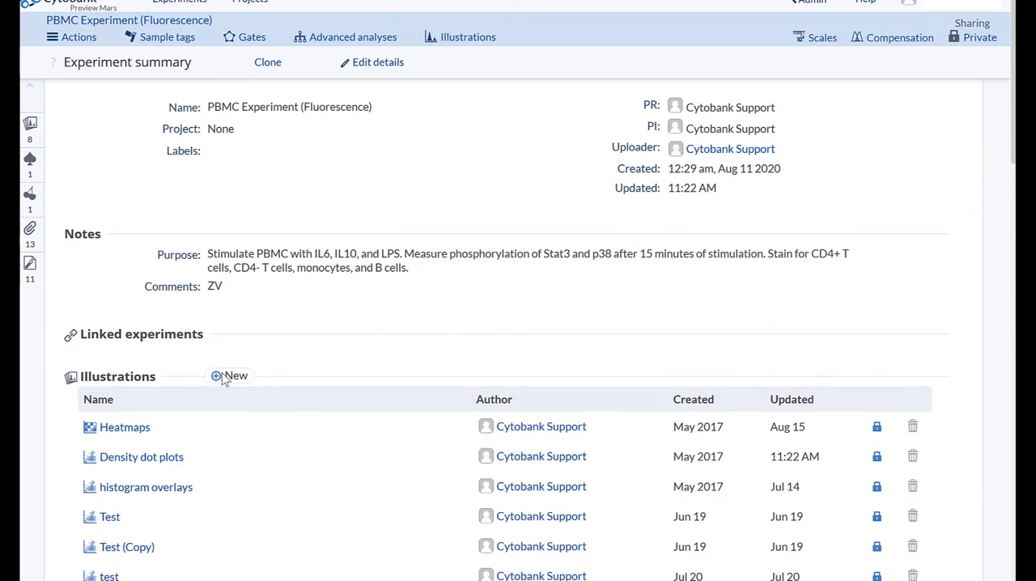
Step: Open the experiment's illustrations and examine the Heatmaps layout dimensions, including the options to add or enable another dimension
{"action": "left_click", "coordinate": [472, 42]}
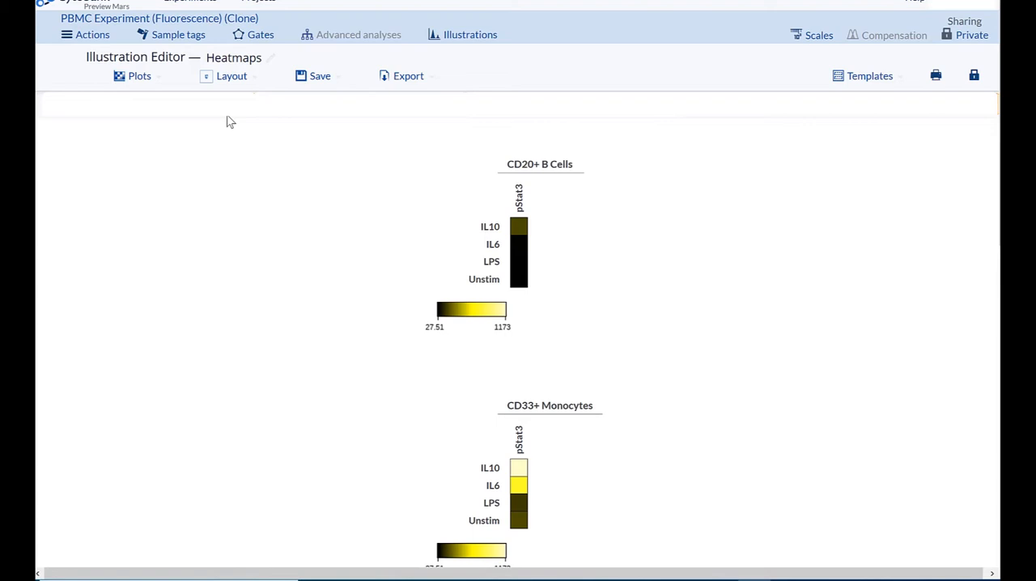
{"action": "left_click", "coordinate": [233, 80]}
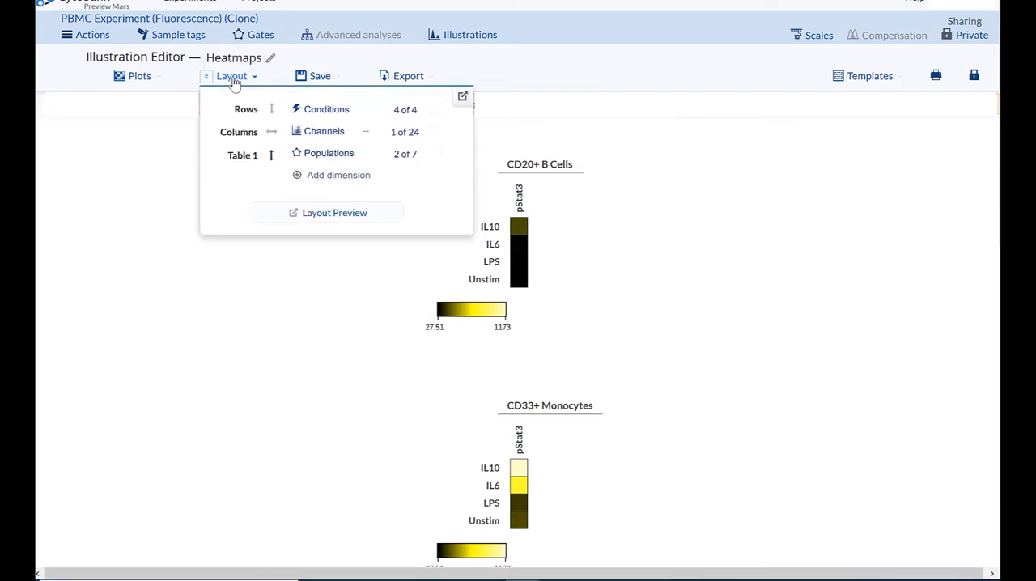
{"action": "left_click", "coordinate": [341, 179]}
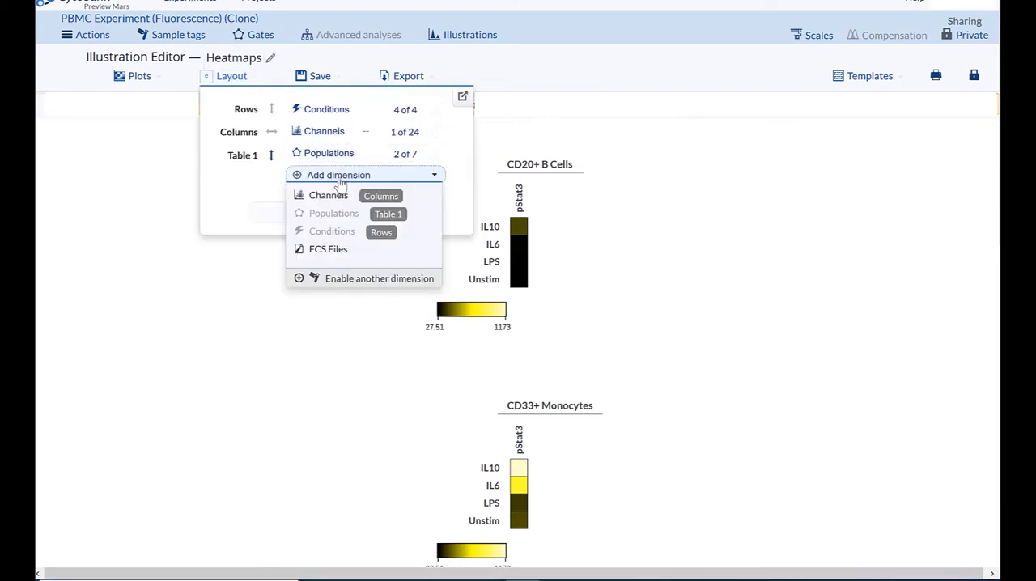
{"action": "left_click", "coordinate": [370, 282]}
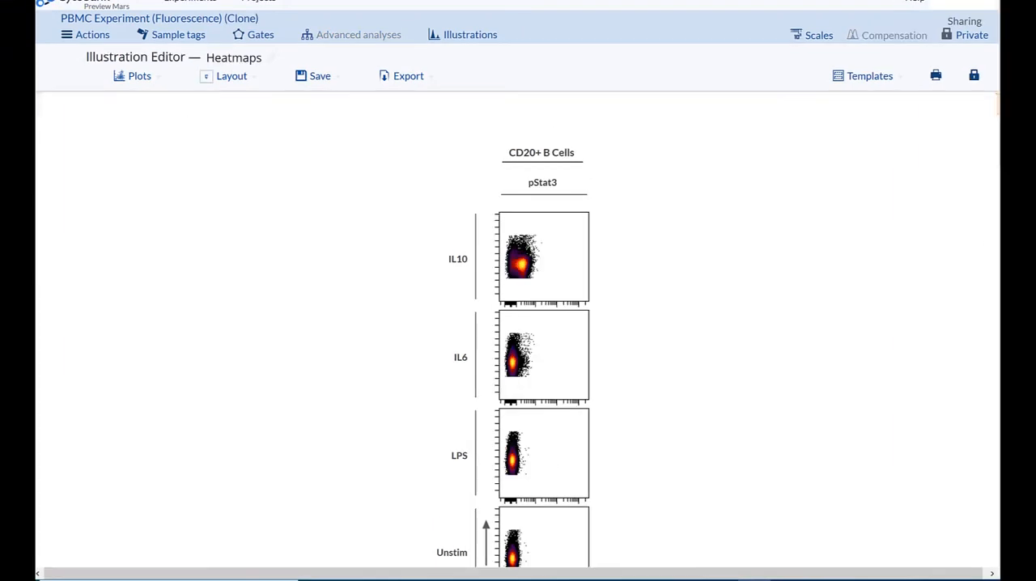
Step: Examine the dot plot settings: plot type, overlay, color by, palette, show gates and size options
{"action": "left_click", "coordinate": [144, 79]}
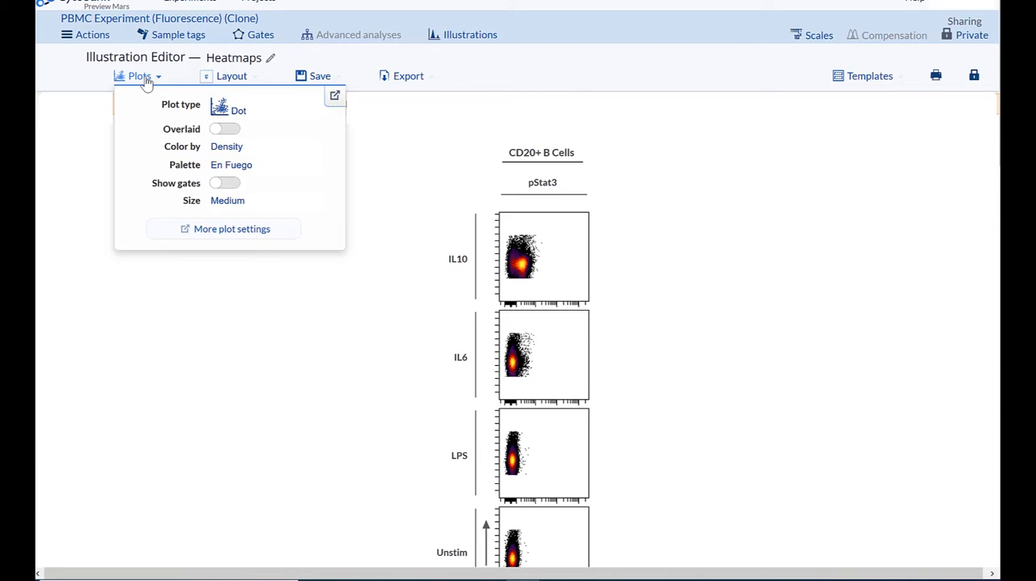
{"action": "left_click", "coordinate": [256, 118]}
{"action": "left_click", "coordinate": [257, 120]}
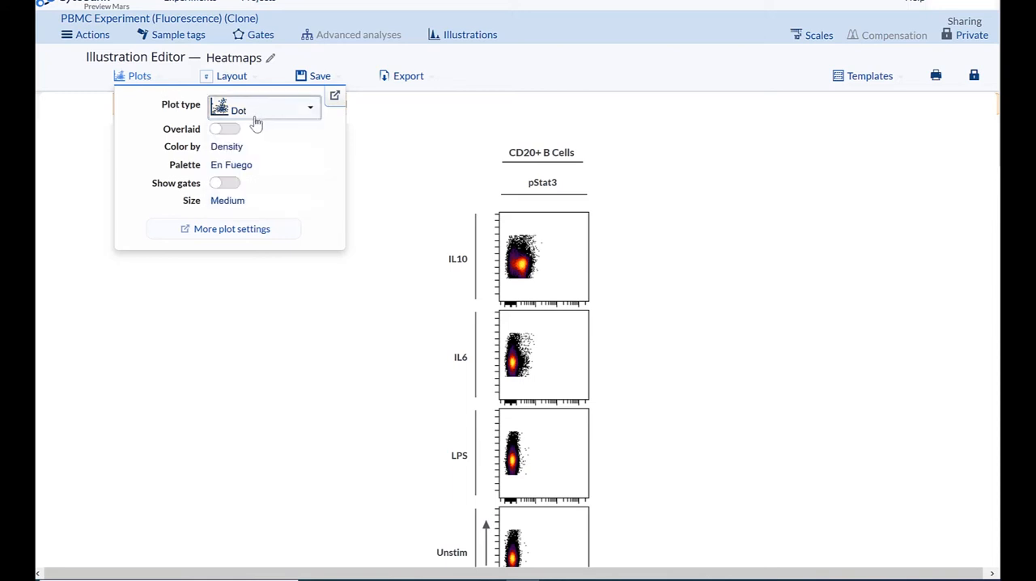
{"action": "left_click", "coordinate": [234, 146]}
{"action": "left_click", "coordinate": [231, 146]}
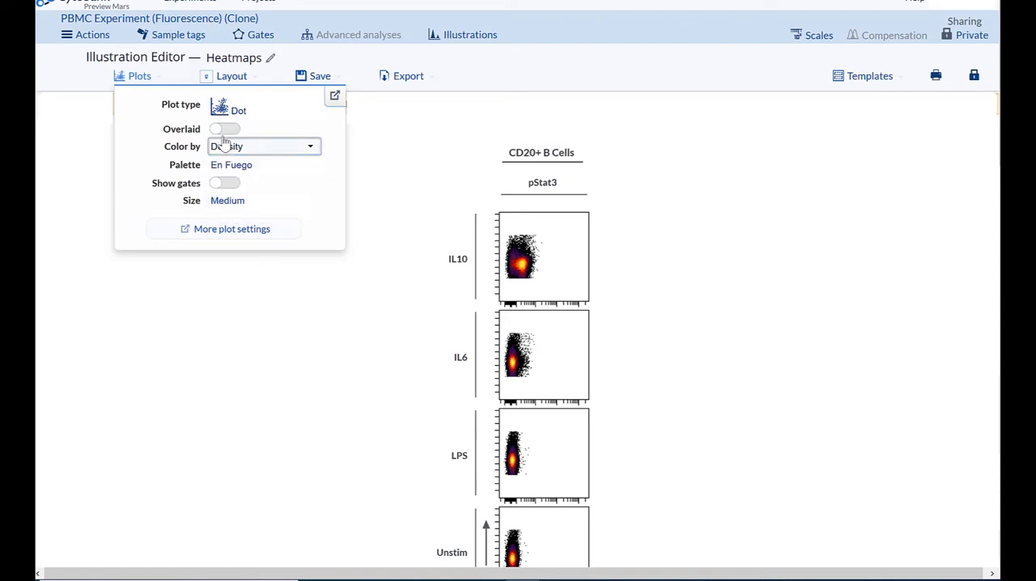
{"action": "left_click", "coordinate": [223, 129]}
{"action": "left_click", "coordinate": [223, 130]}
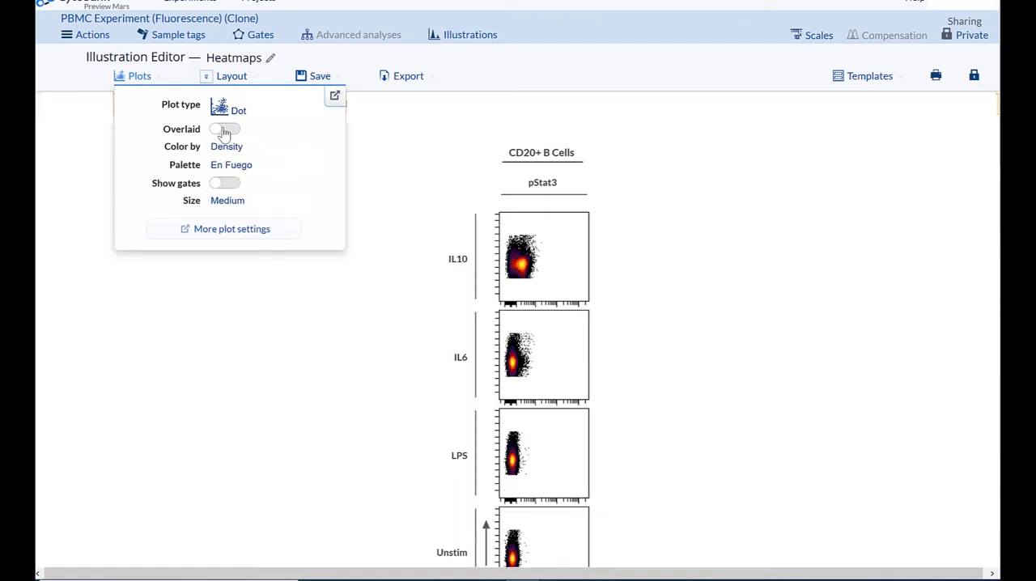
{"action": "left_click", "coordinate": [238, 168]}
{"action": "left_click", "coordinate": [238, 178]}
{"action": "left_click", "coordinate": [238, 185]}
{"action": "left_click", "coordinate": [239, 186]}
{"action": "left_click", "coordinate": [234, 202]}
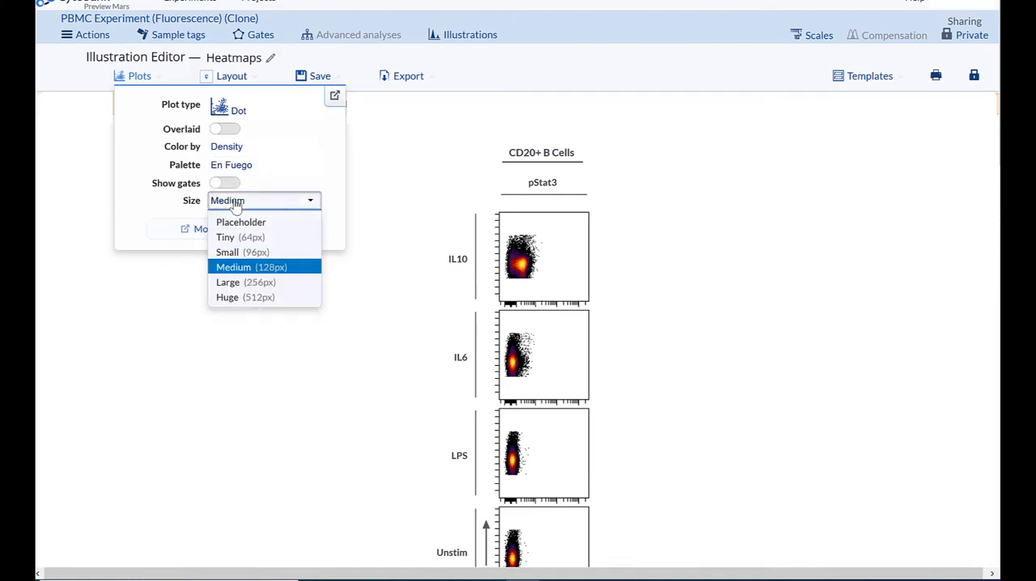
{"action": "left_click", "coordinate": [234, 206]}
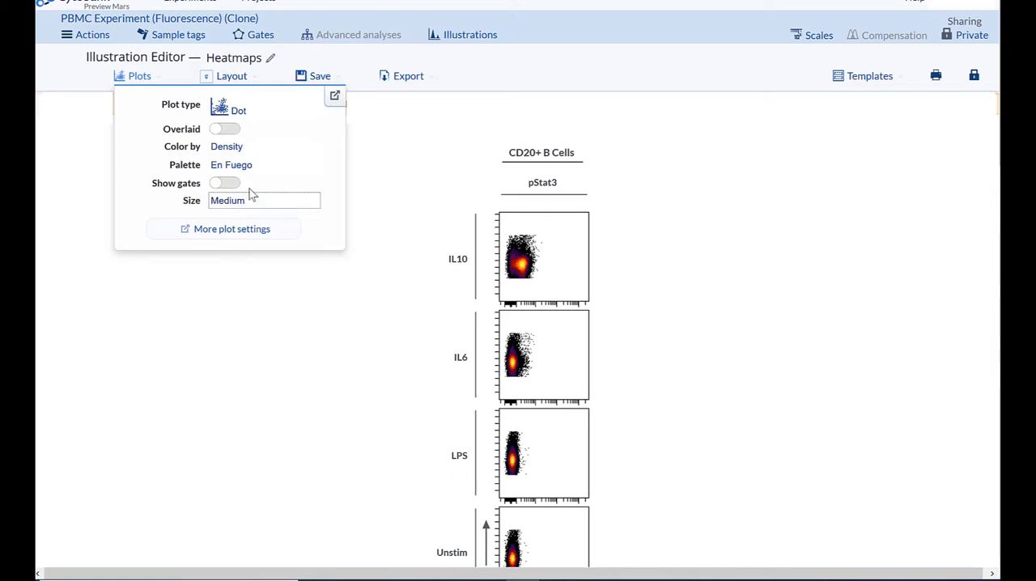
Step: Change the illustration's plot type from Dot to Heatmap
{"action": "left_click", "coordinate": [241, 112]}
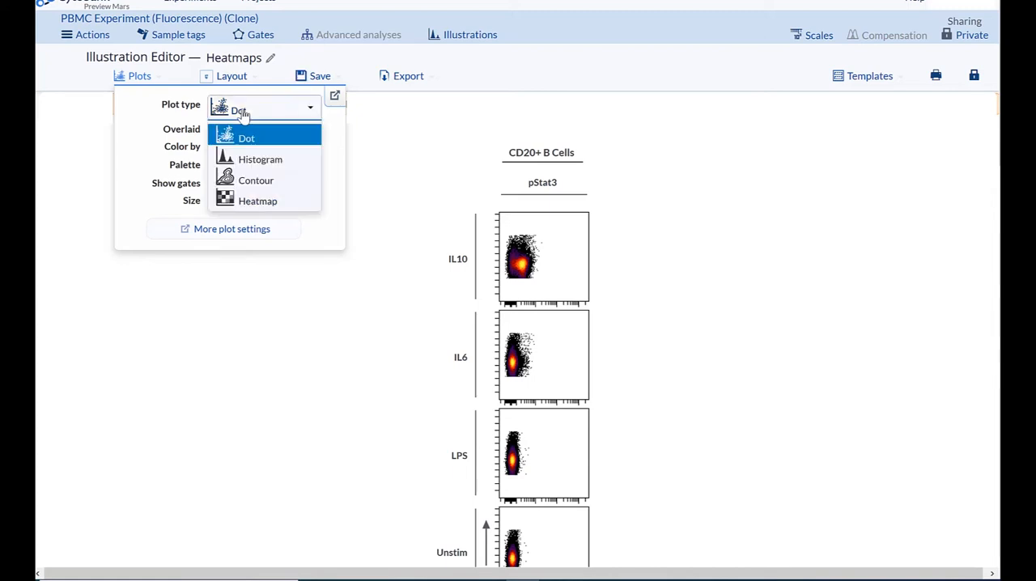
{"action": "left_click", "coordinate": [257, 202]}
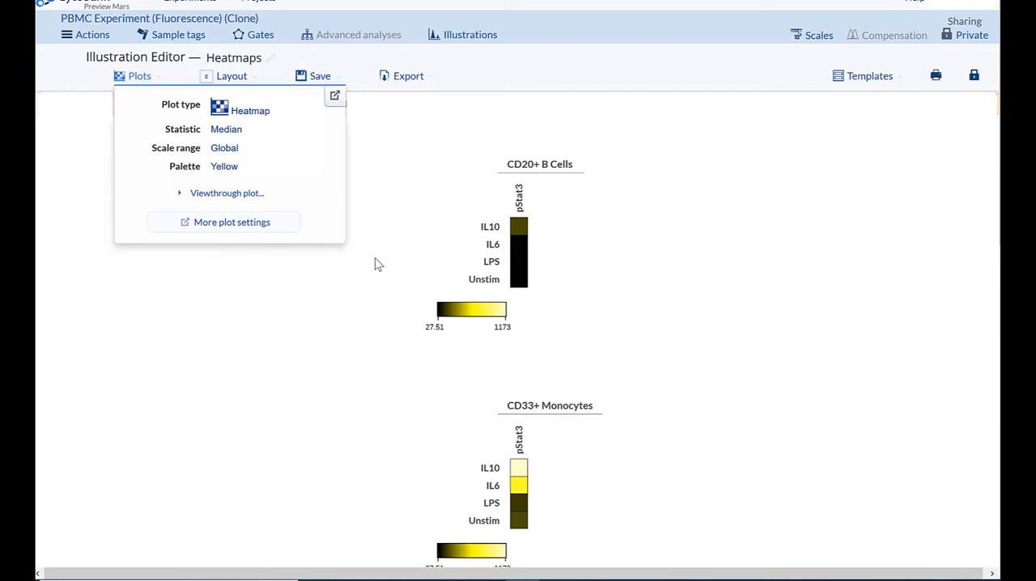
Step: Review the additional heatmap plot settings, including contour, axis marking and statistics options, without applying any changes
{"action": "left_click", "coordinate": [236, 226]}
{"action": "left_click_drag", "start_coordinate": [468, 152], "coordinate": [483, 301]}
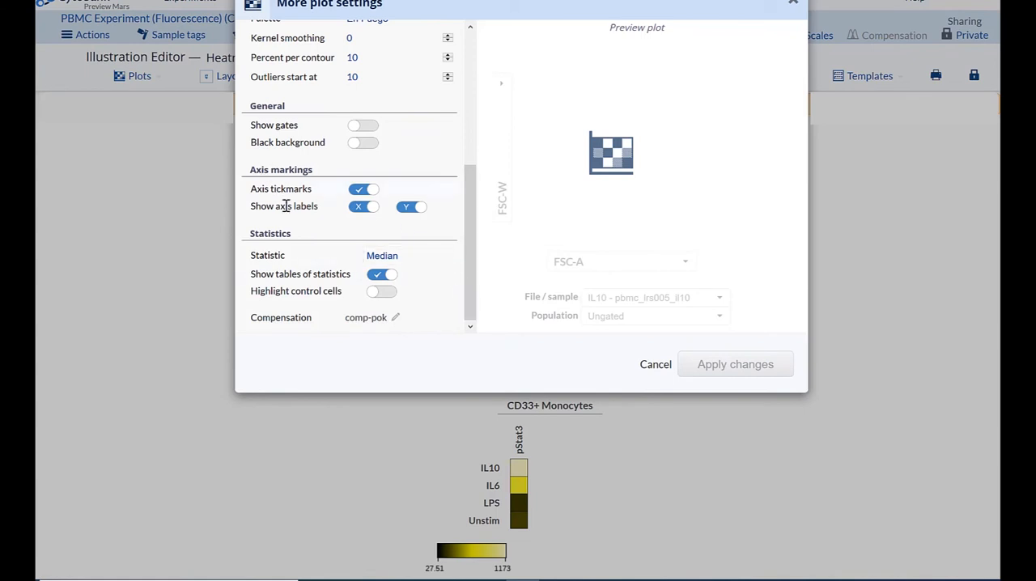
{"action": "left_click", "coordinate": [652, 369]}
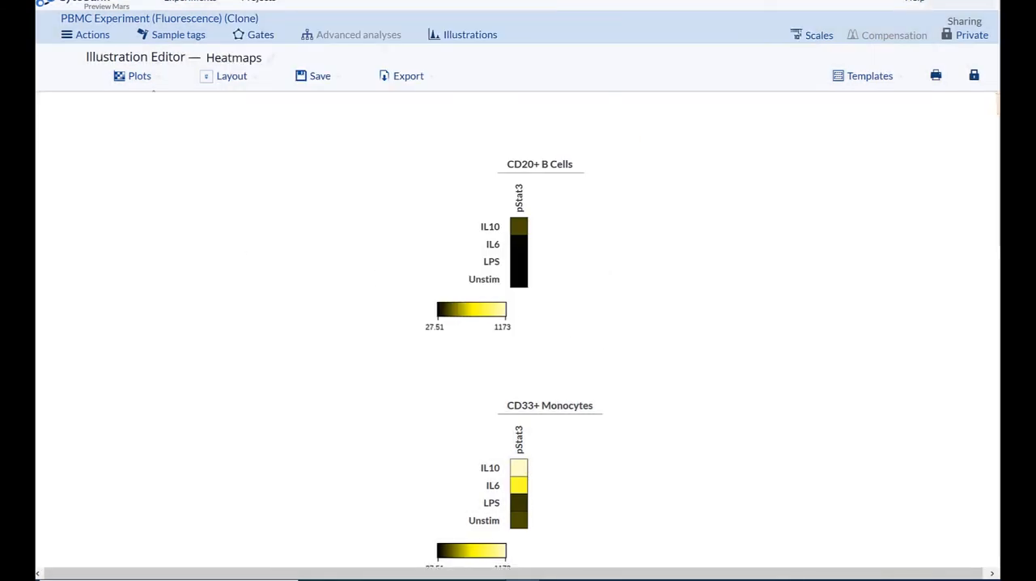
{"action": "left_click", "coordinate": [148, 80]}
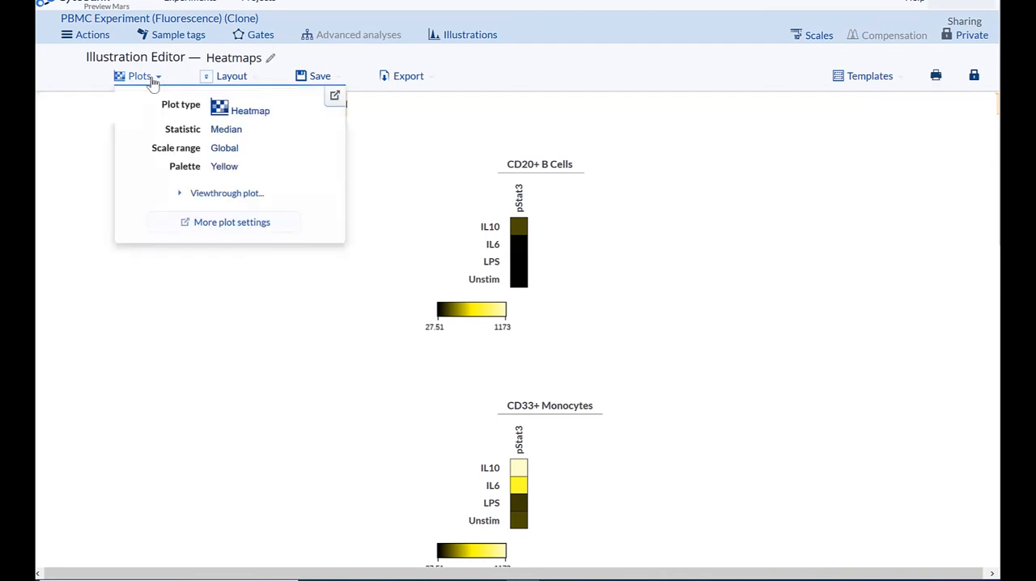
{"action": "left_click", "coordinate": [334, 96]}
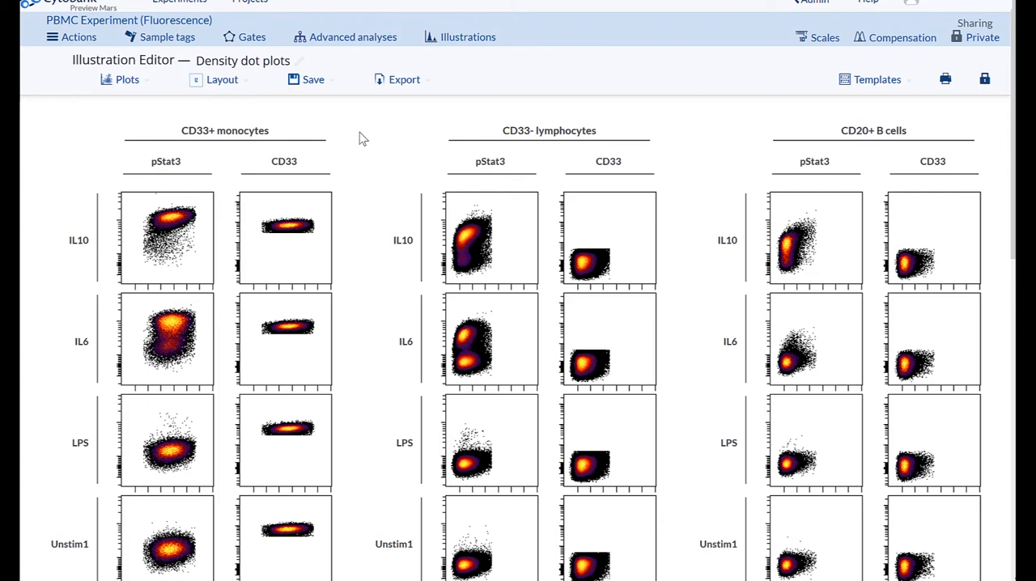
Step: Review the experiment dimensions that can be added to the Density dot plots layout, including the custom dimension's name and icon choices
{"action": "left_click", "coordinate": [229, 86]}
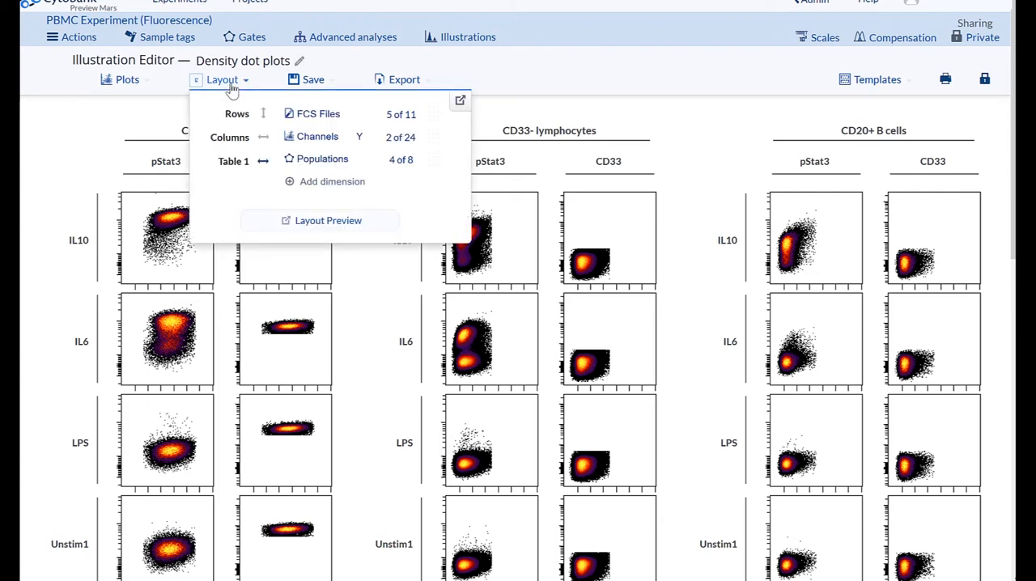
{"action": "left_click", "coordinate": [320, 184]}
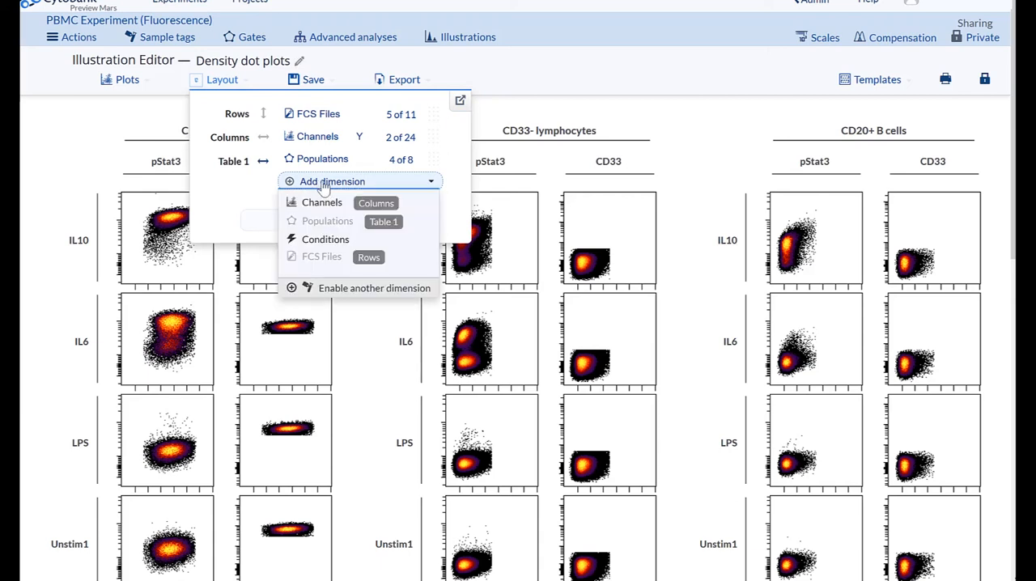
{"action": "left_click", "coordinate": [359, 293]}
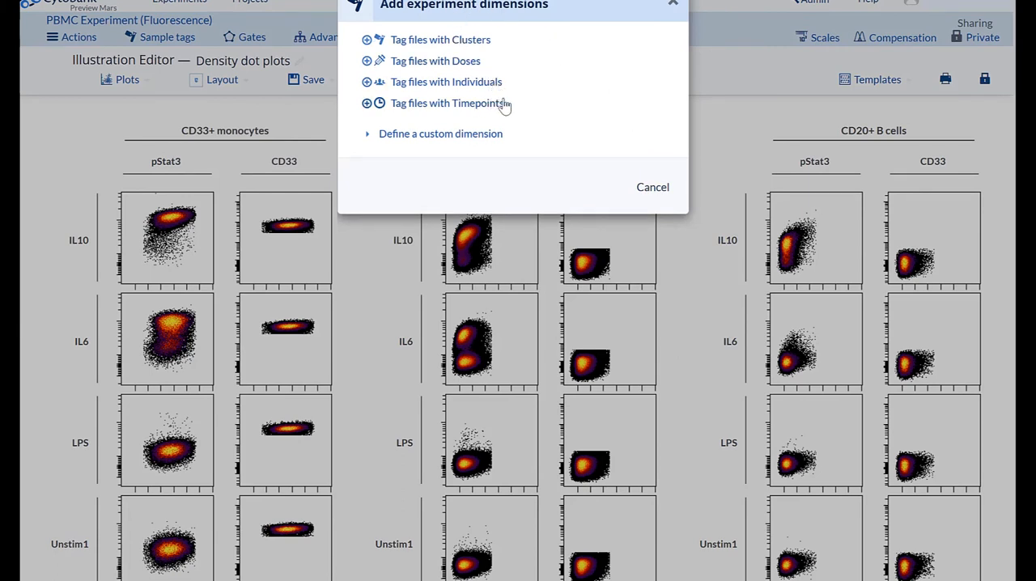
{"action": "left_click", "coordinate": [468, 143]}
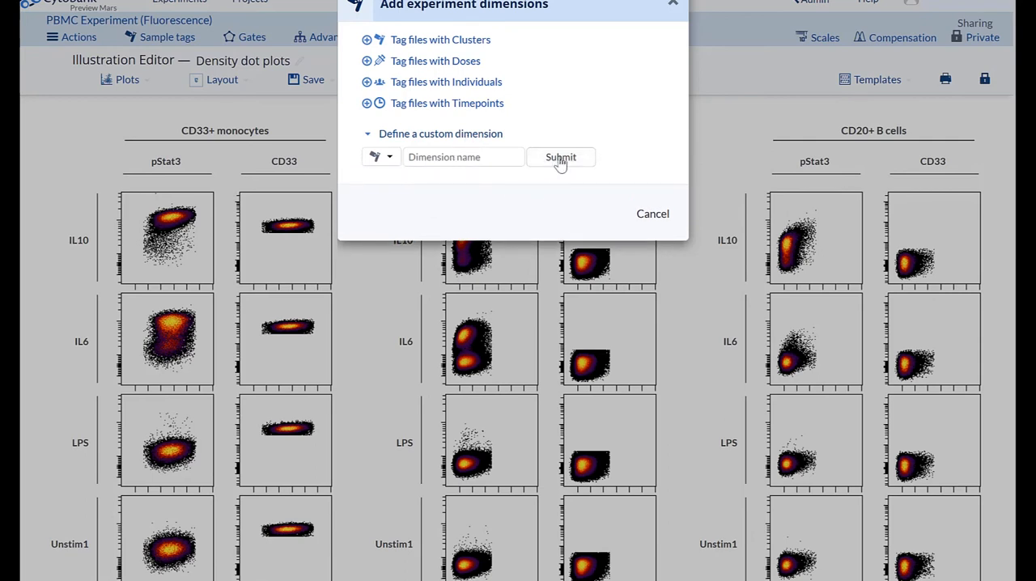
{"action": "left_click", "coordinate": [378, 159]}
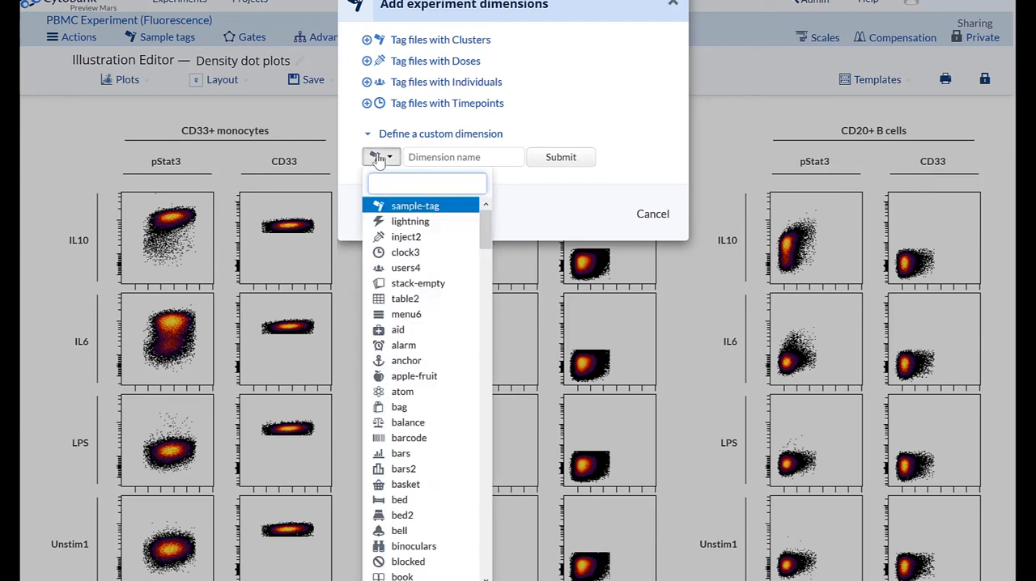
{"action": "left_click", "coordinate": [378, 159]}
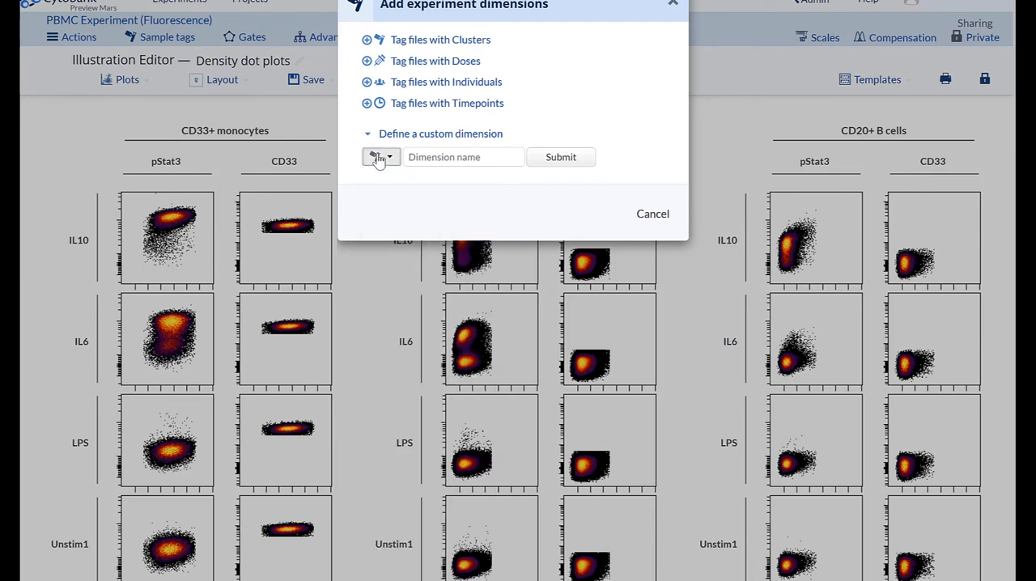
{"action": "left_click", "coordinate": [671, 7]}
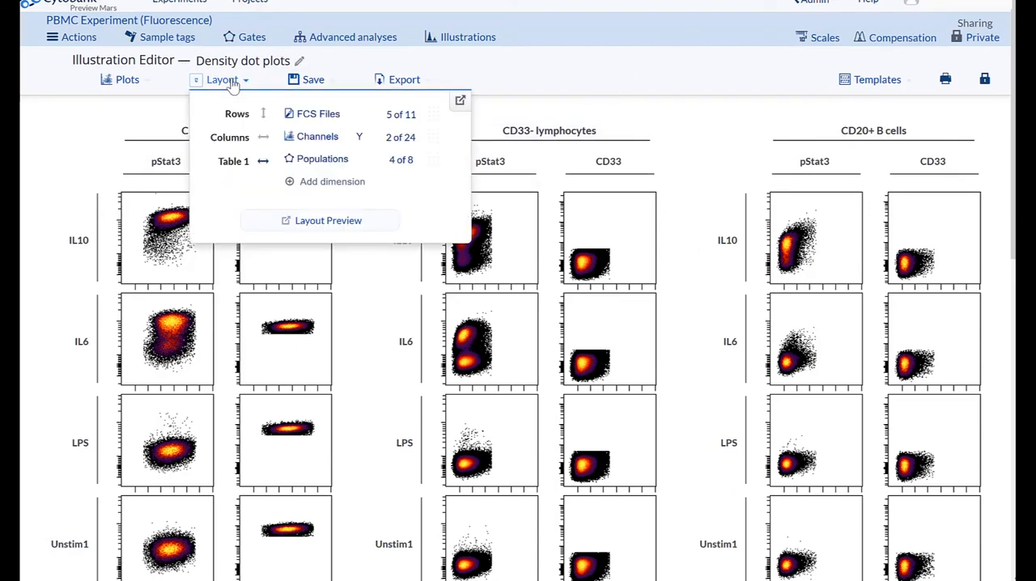
Step: Swap the layout's row and column dimensions to put Channels in rows and FCS Files in columns, and view the Y axis channel selection
{"action": "left_click", "coordinate": [330, 118]}
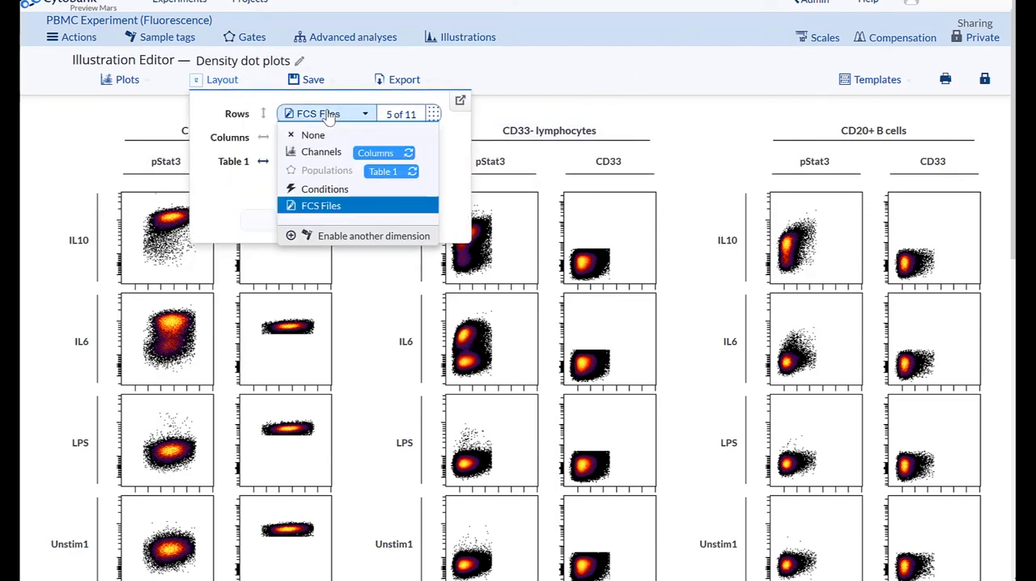
{"action": "left_click", "coordinate": [380, 156]}
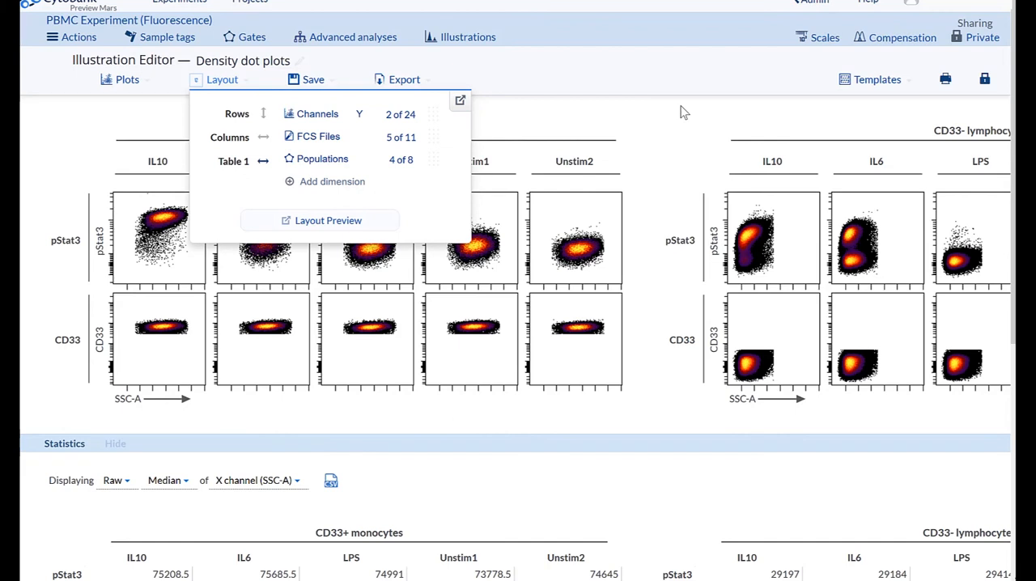
{"action": "left_click", "coordinate": [398, 118]}
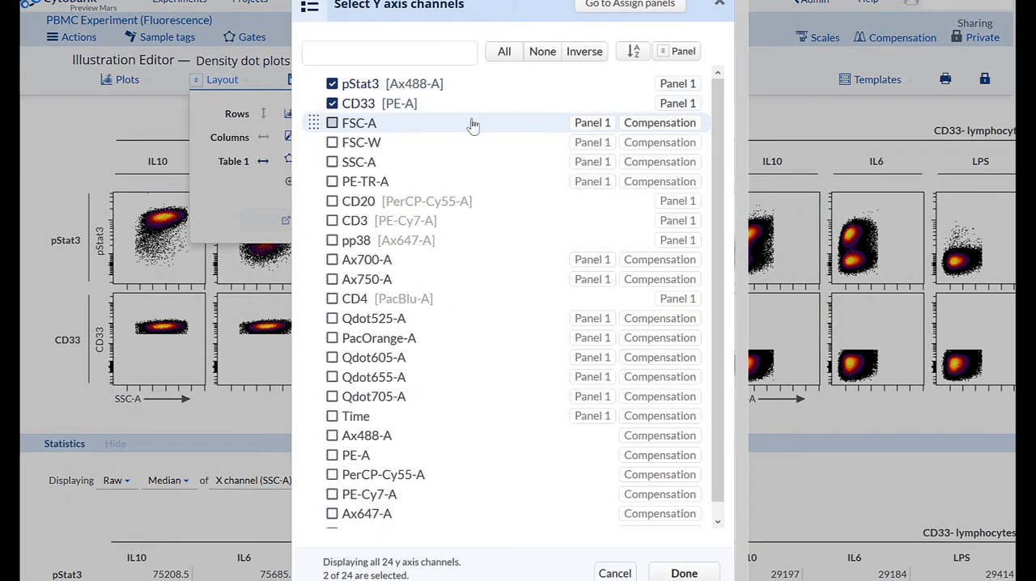
{"action": "left_click", "coordinate": [718, 8]}
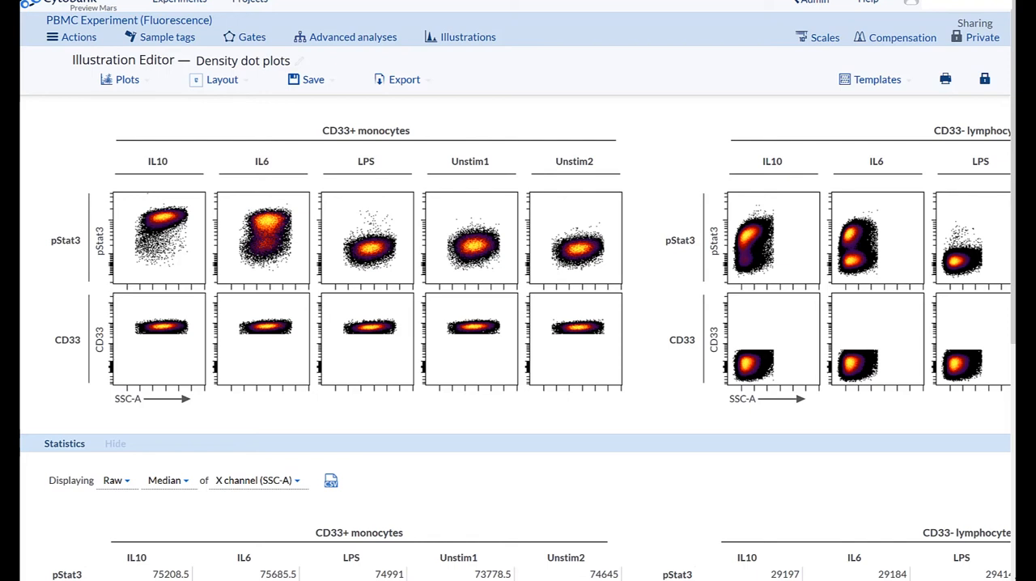
Step: Examine the Table 1 options from the CD33+ monocytes heading: its dimension choices, orientation and enabling of another experiment dimension
{"action": "left_click", "coordinate": [387, 131]}
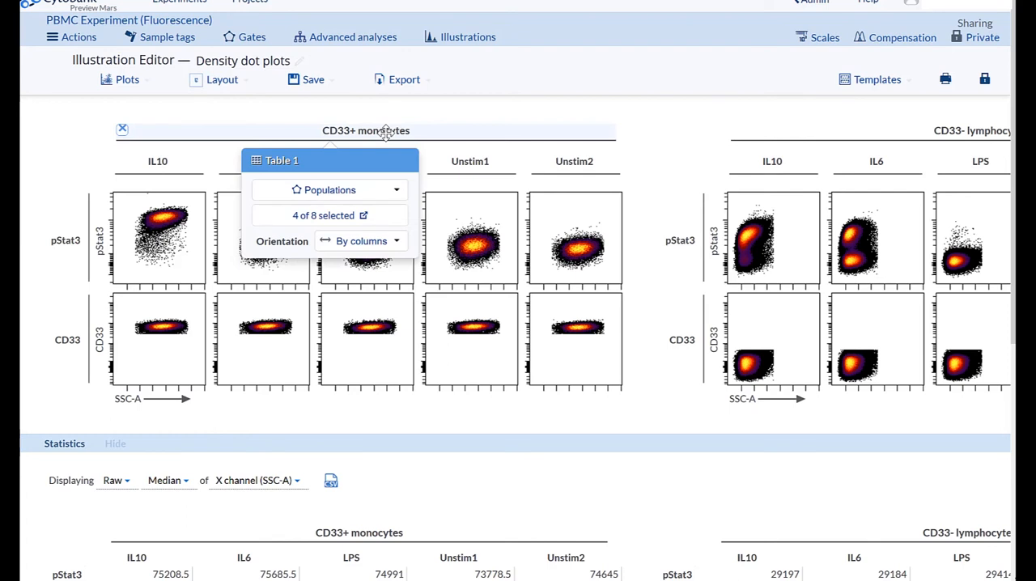
{"action": "left_click", "coordinate": [369, 194]}
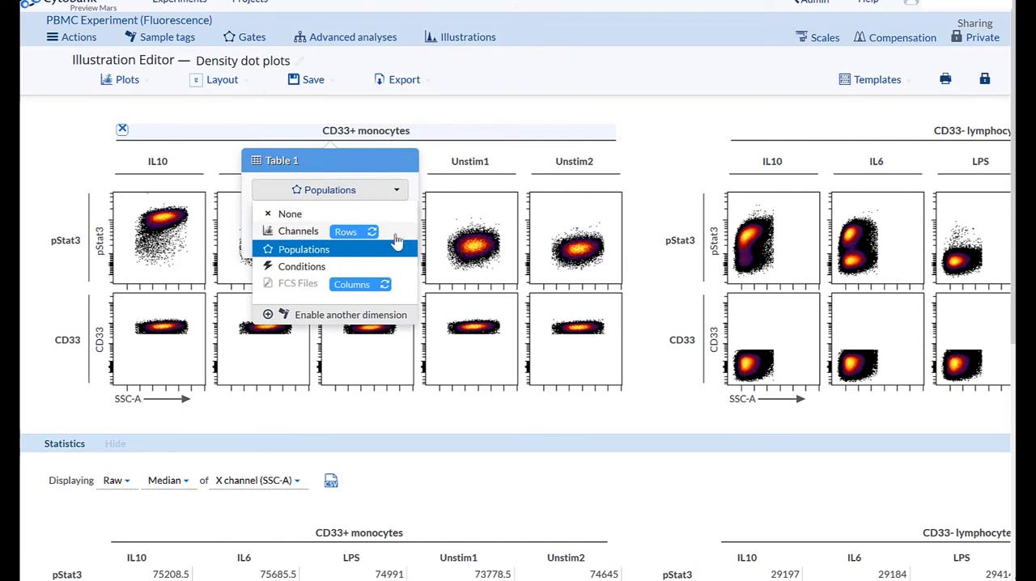
{"action": "left_click", "coordinate": [385, 195]}
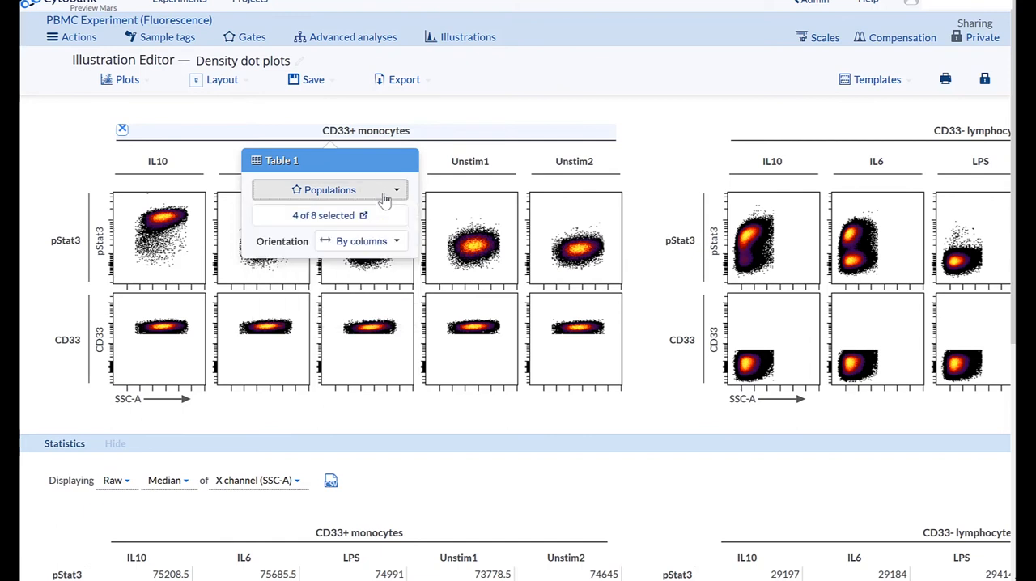
{"action": "left_click", "coordinate": [379, 243]}
{"action": "left_click", "coordinate": [380, 243]}
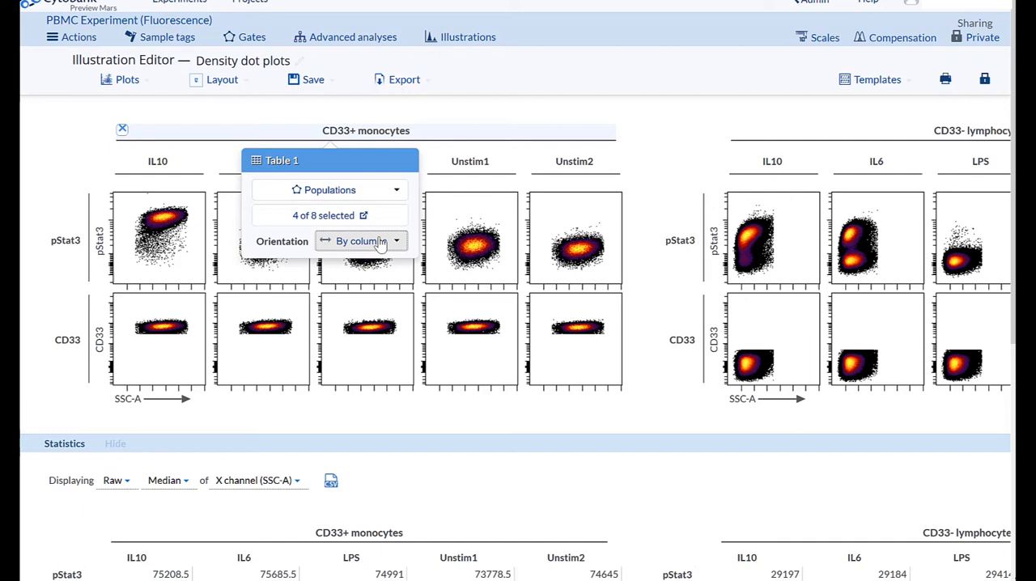
{"action": "left_click", "coordinate": [390, 191]}
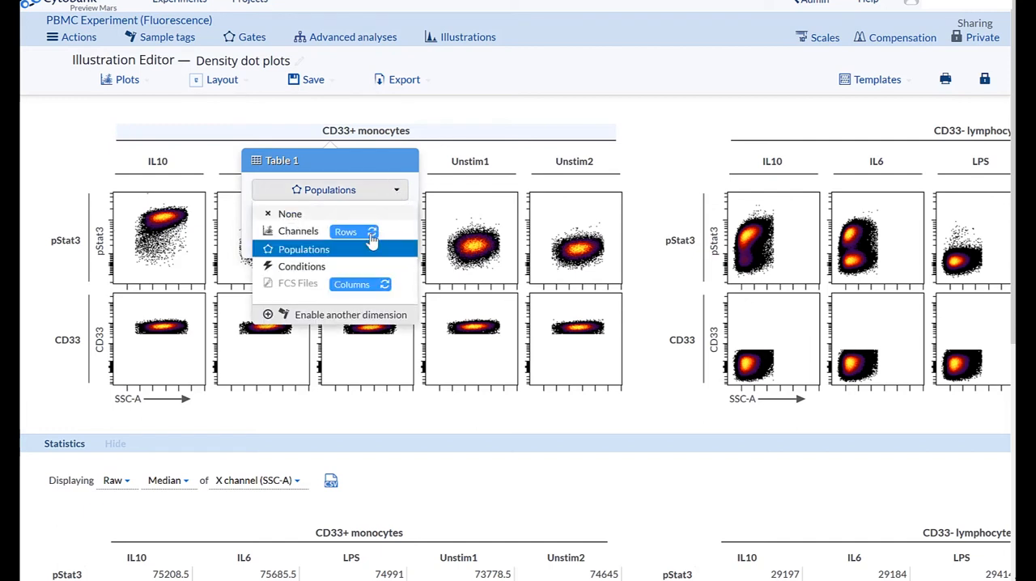
{"action": "left_click", "coordinate": [356, 321]}
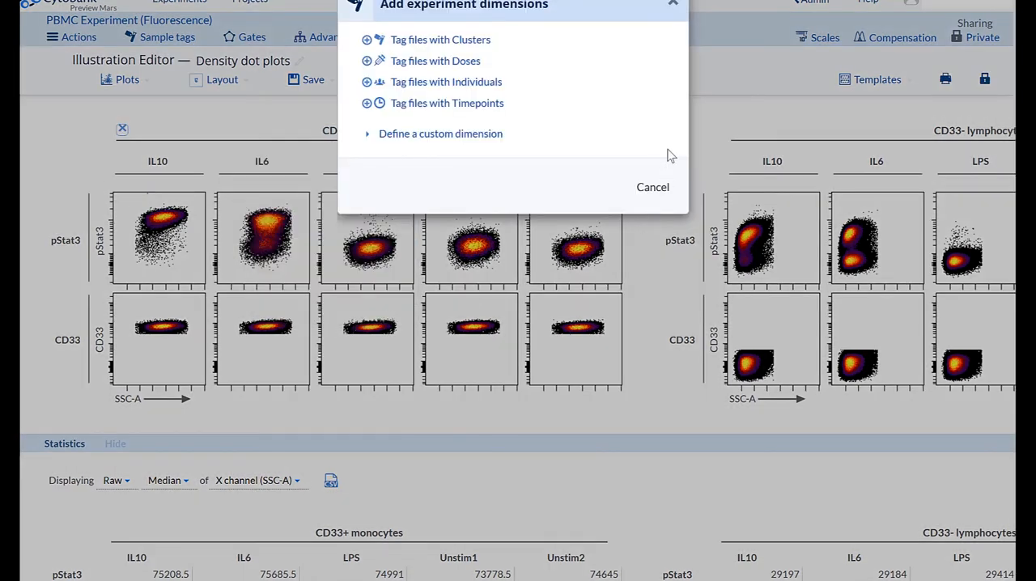
{"action": "left_click", "coordinate": [673, 4]}
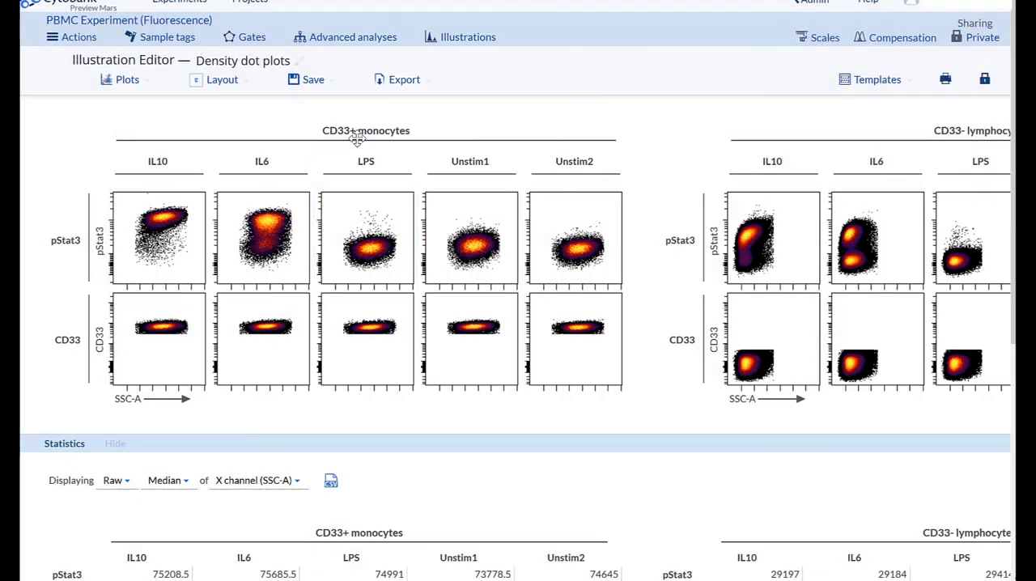
{"action": "left_click", "coordinate": [178, 134]}
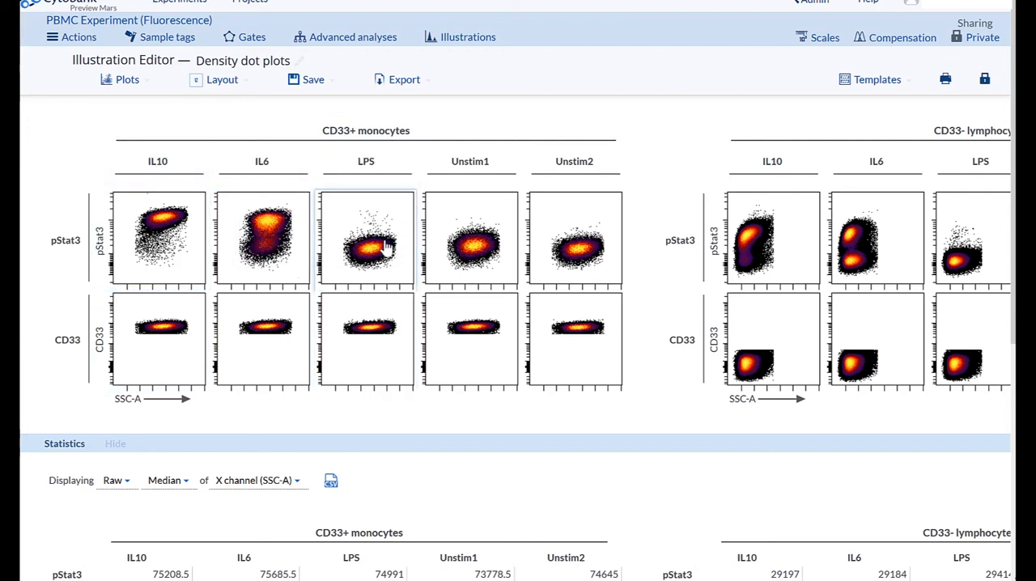
Step: Examine the details of the LPS pStat3 plot for CD33+ monocytes and its additional plot settings, without applying changes
{"action": "left_click", "coordinate": [387, 247]}
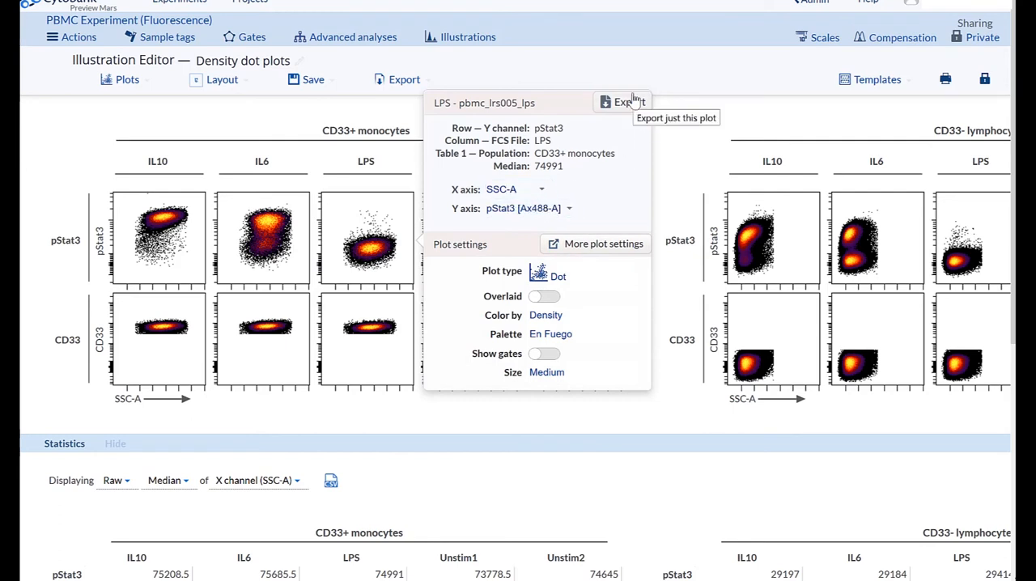
{"action": "left_click", "coordinate": [371, 253]}
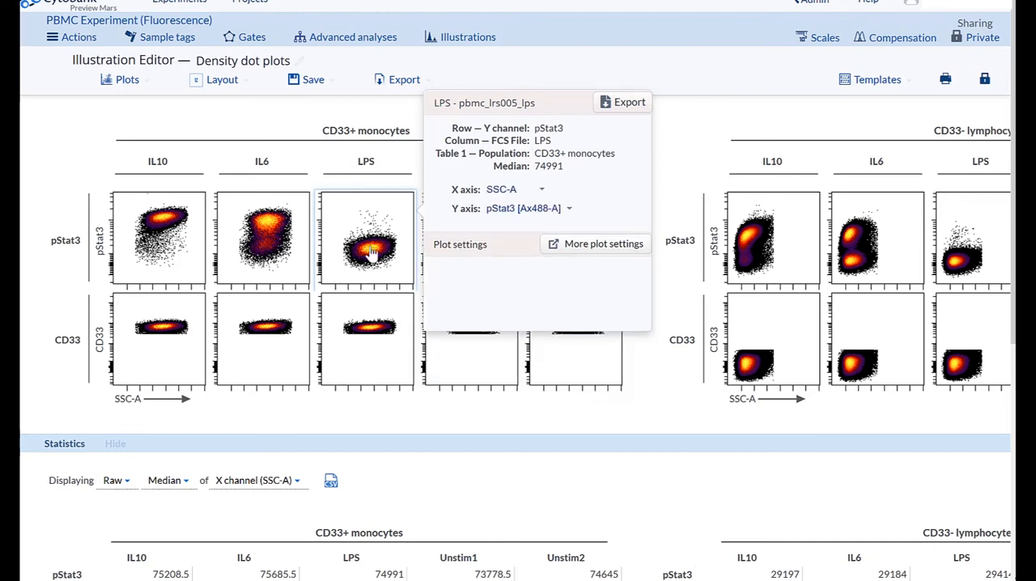
{"action": "double_click", "coordinate": [372, 253]}
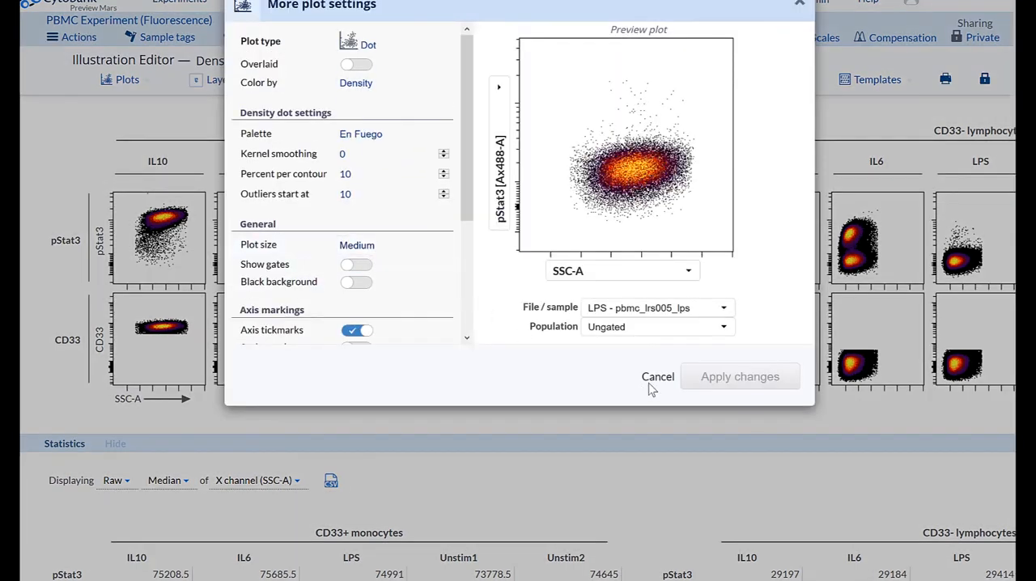
{"action": "left_click", "coordinate": [655, 379]}
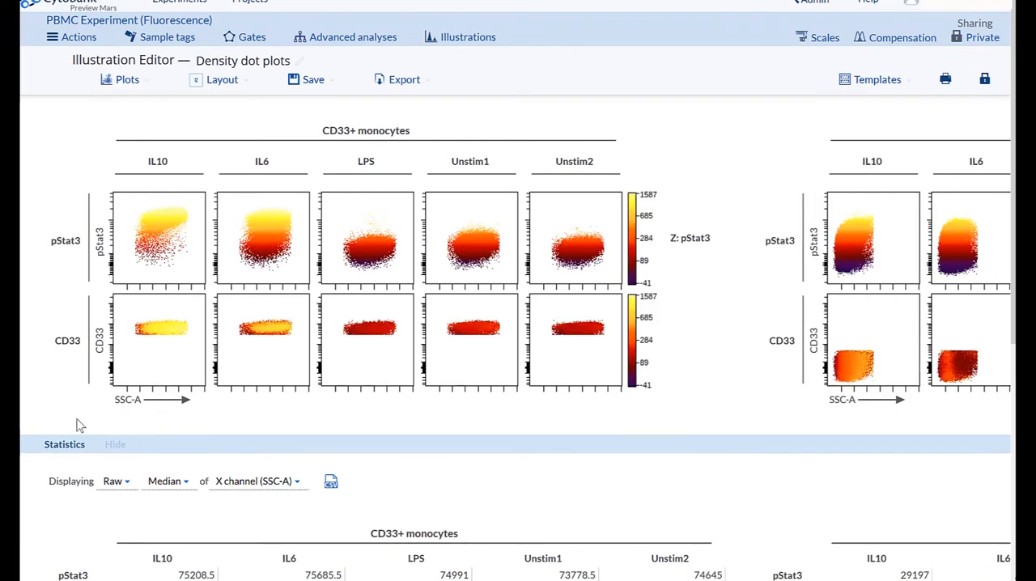
Step: Check the Y axis label options for the CD33 row and the Z channel label of the pStat3 color scale
{"action": "left_click", "coordinate": [101, 350]}
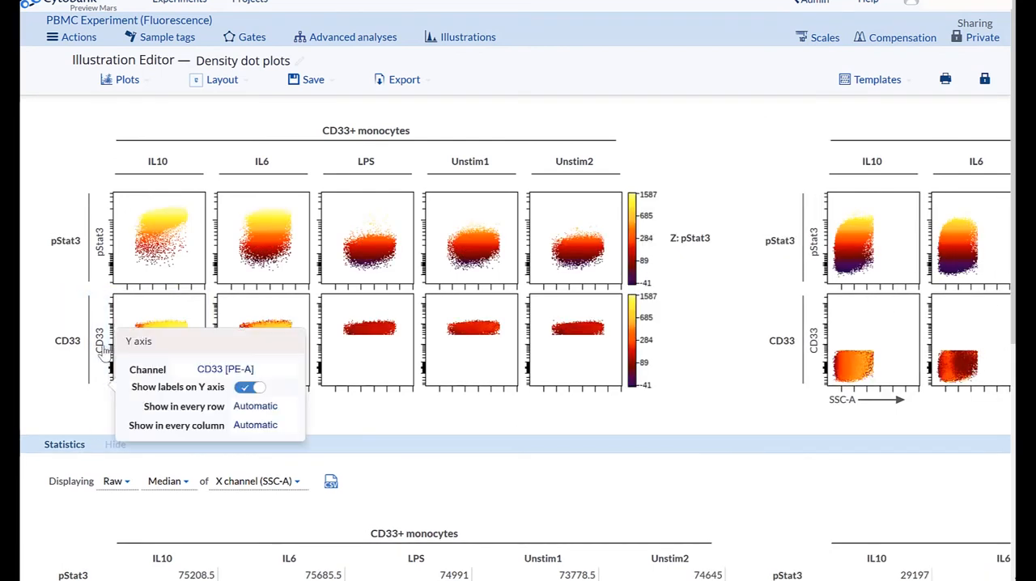
{"action": "left_click", "coordinate": [560, 441]}
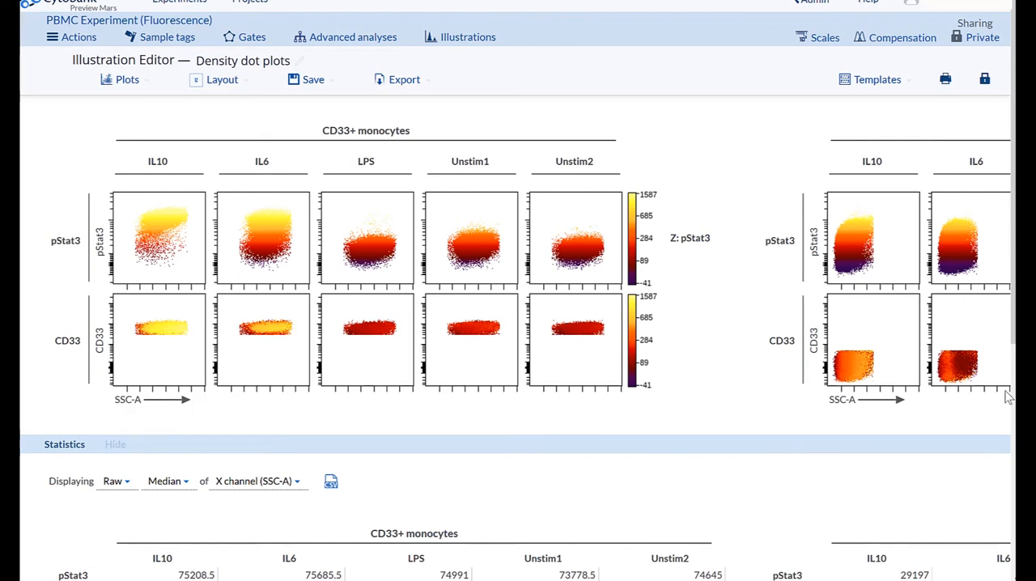
{"action": "left_click", "coordinate": [694, 243]}
{"action": "left_click", "coordinate": [694, 243]}
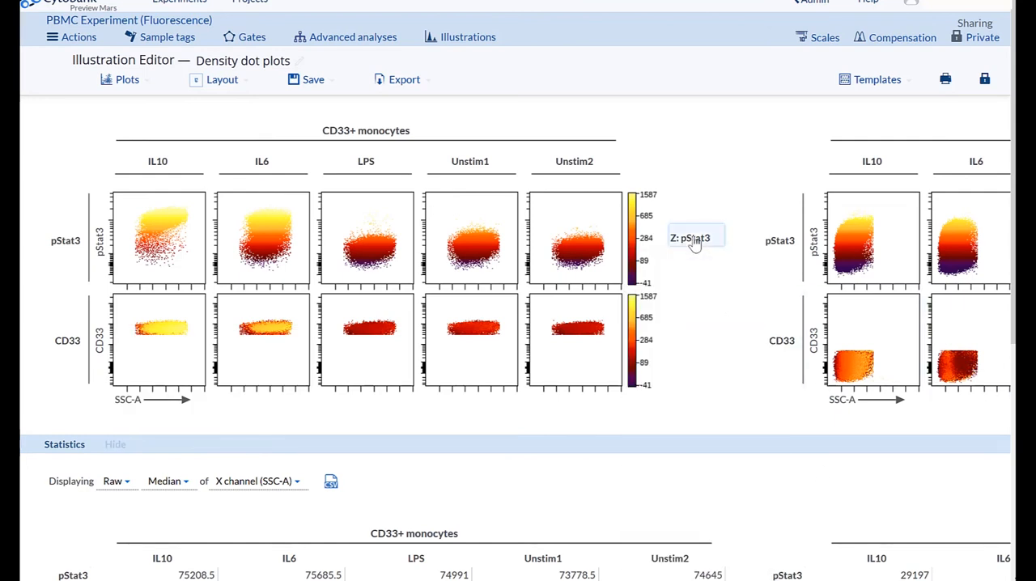
Step: Set the SSC-A X axis label to show in every column
{"action": "left_click", "coordinate": [132, 401]}
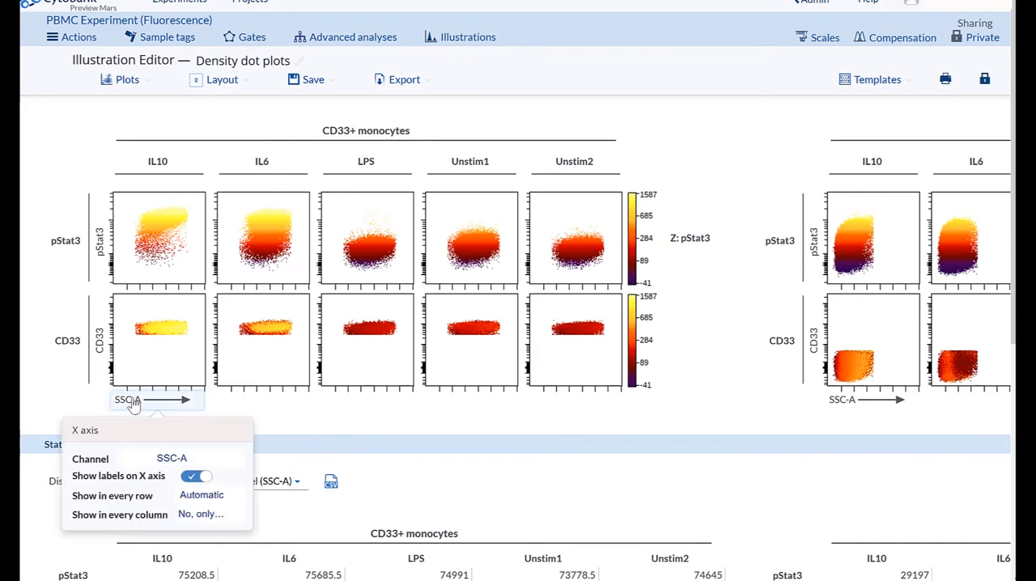
{"action": "left_click", "coordinate": [241, 517]}
{"action": "left_click", "coordinate": [201, 493]}
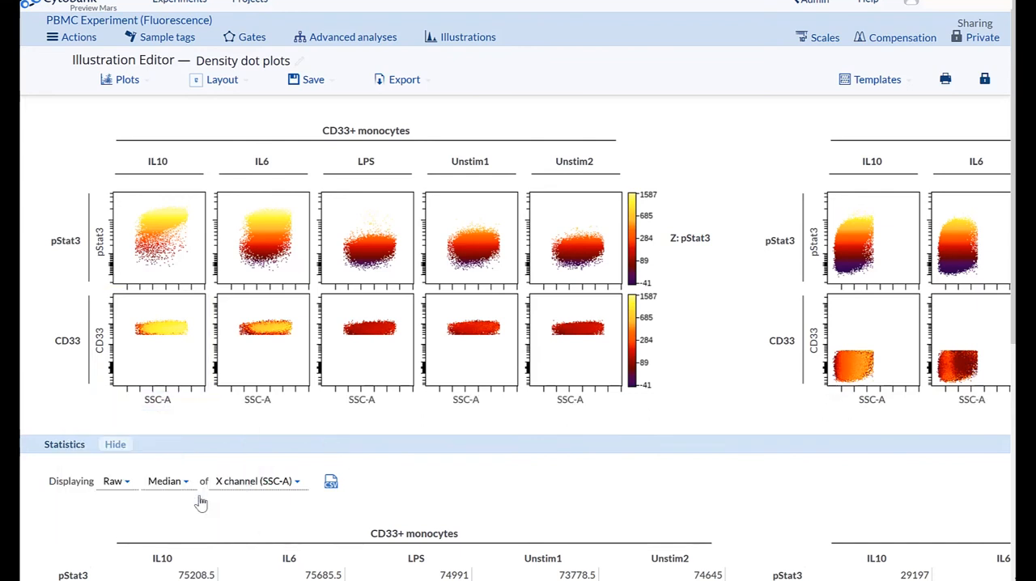
Step: Restore the SSC-A X axis to a single label instead of one in every column
{"action": "left_click", "coordinate": [154, 403]}
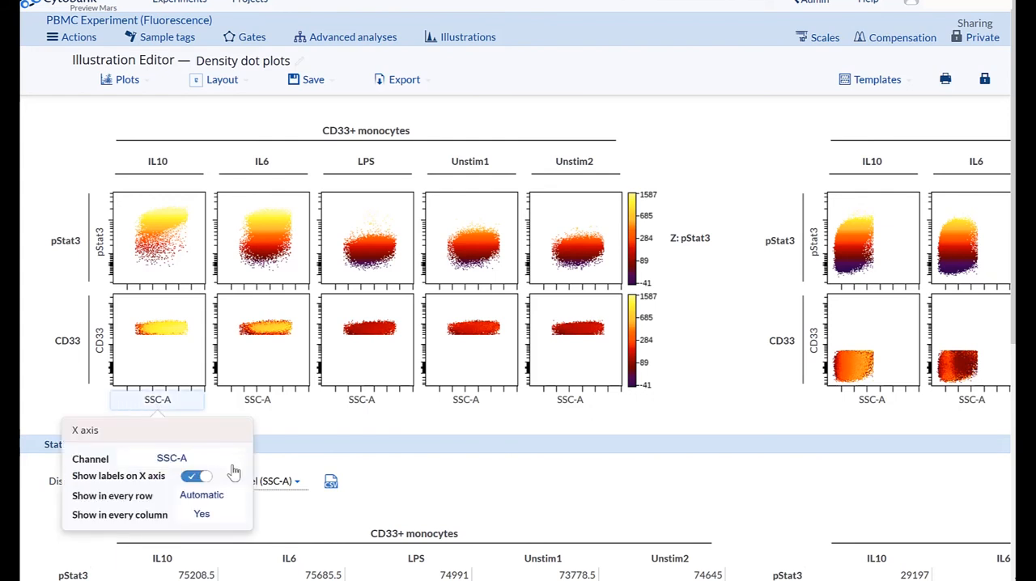
{"action": "left_click", "coordinate": [235, 517]}
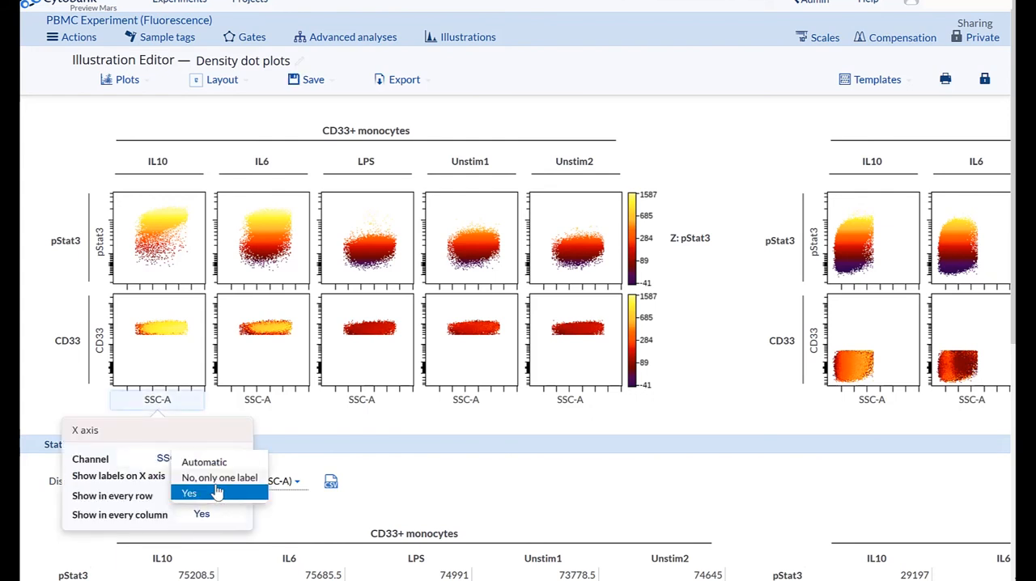
{"action": "left_click", "coordinate": [217, 493]}
Step: Review the statistics table's display options, covering the raw or ratio calculations and the available statistics such as Median
{"action": "scroll", "coordinate": [752, 475], "scroll_direction": "down", "scroll_amount": 3}
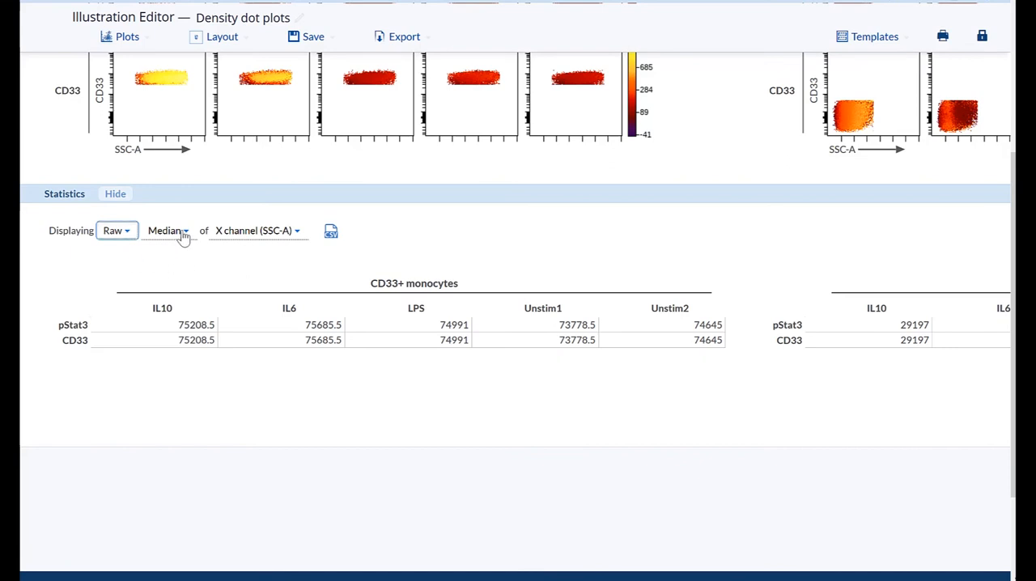
{"action": "left_click", "coordinate": [125, 231]}
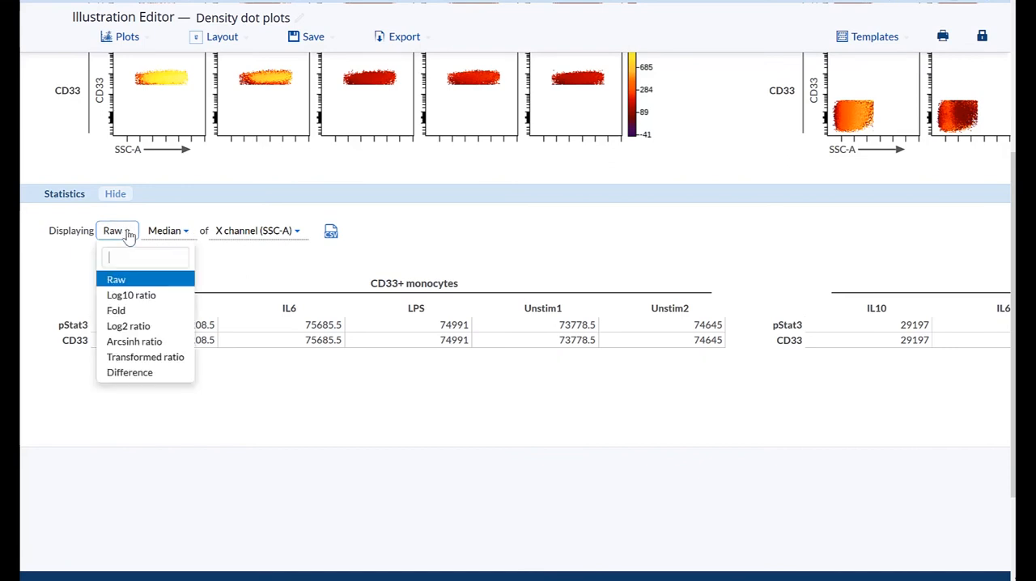
{"action": "left_click", "coordinate": [185, 235]}
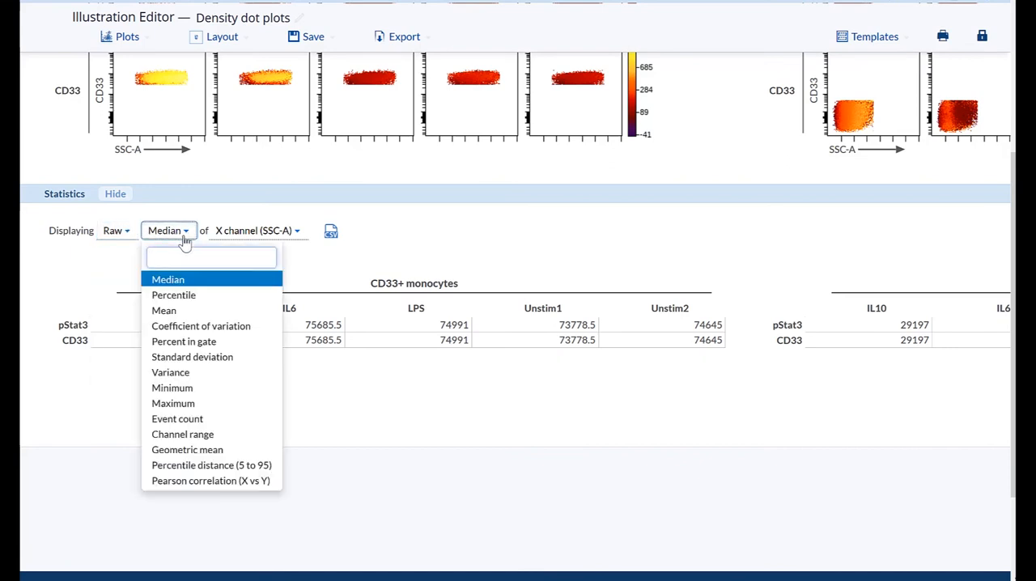
{"action": "left_click", "coordinate": [188, 237]}
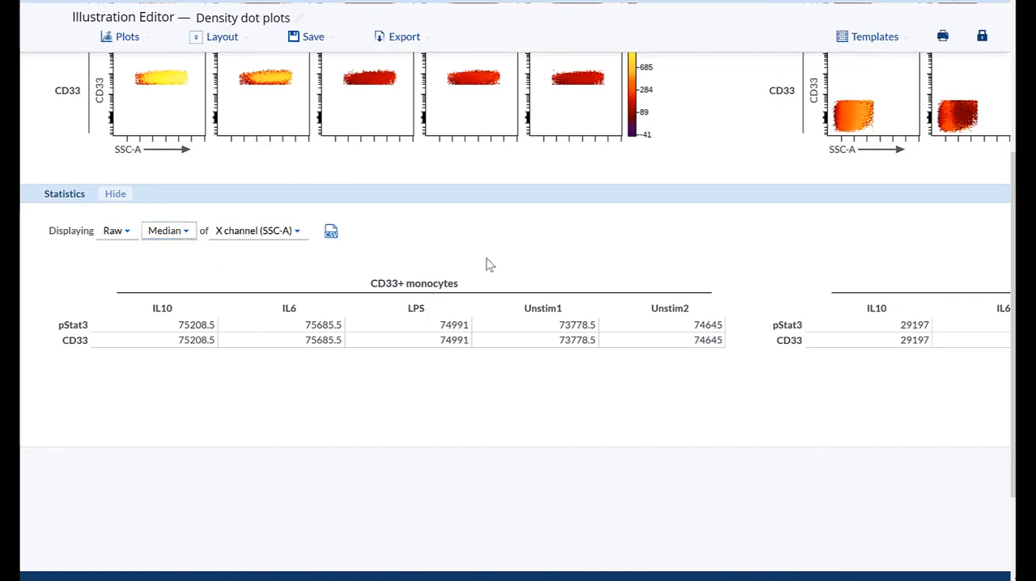
Step: Review the illustration's save options, including auto-save, cloning a new copy and saving a settings template
{"action": "scroll", "coordinate": [724, 173], "scroll_direction": "up", "scroll_amount": 3}
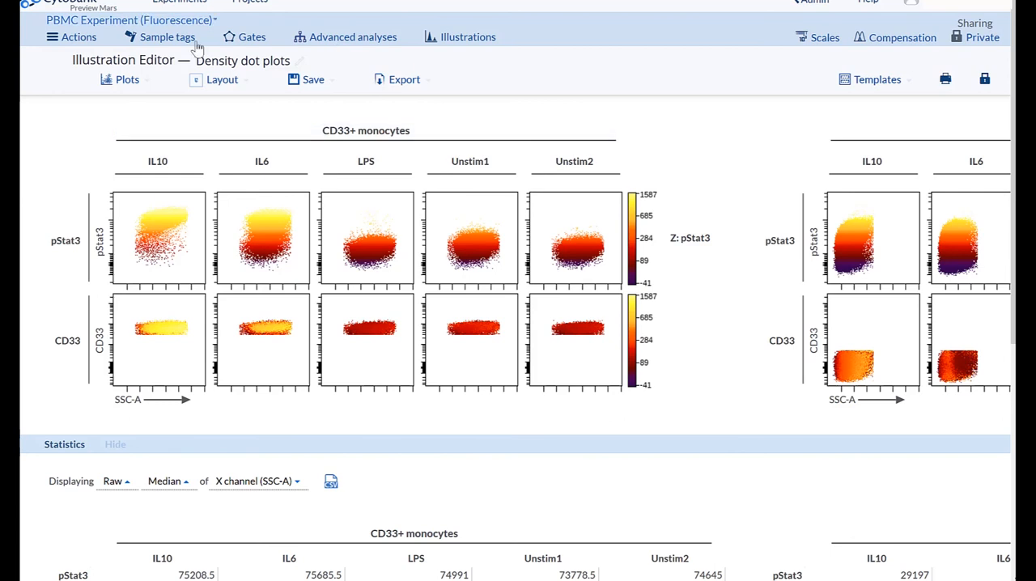
{"action": "left_click", "coordinate": [308, 81]}
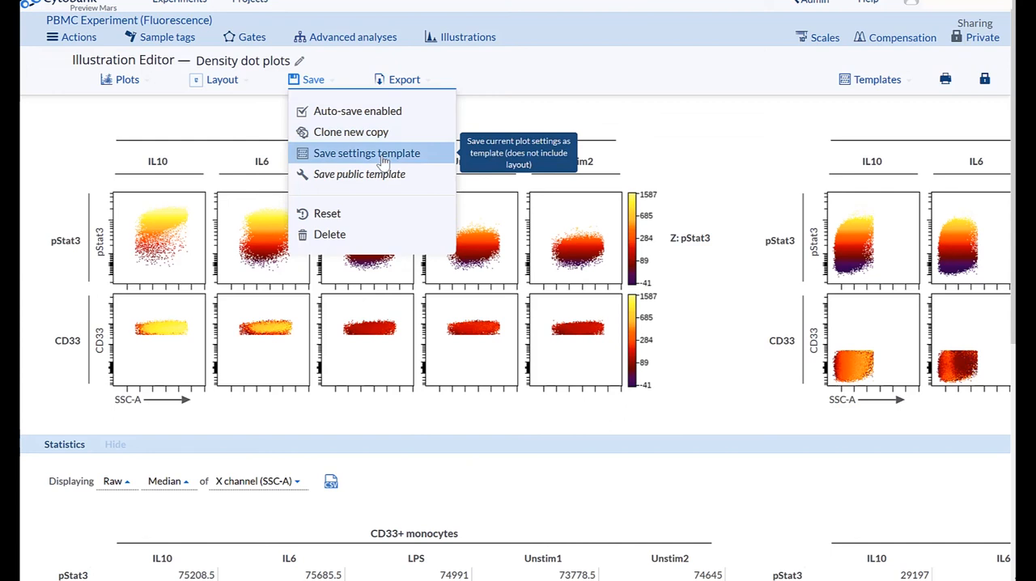
{"action": "left_click", "coordinate": [727, 154]}
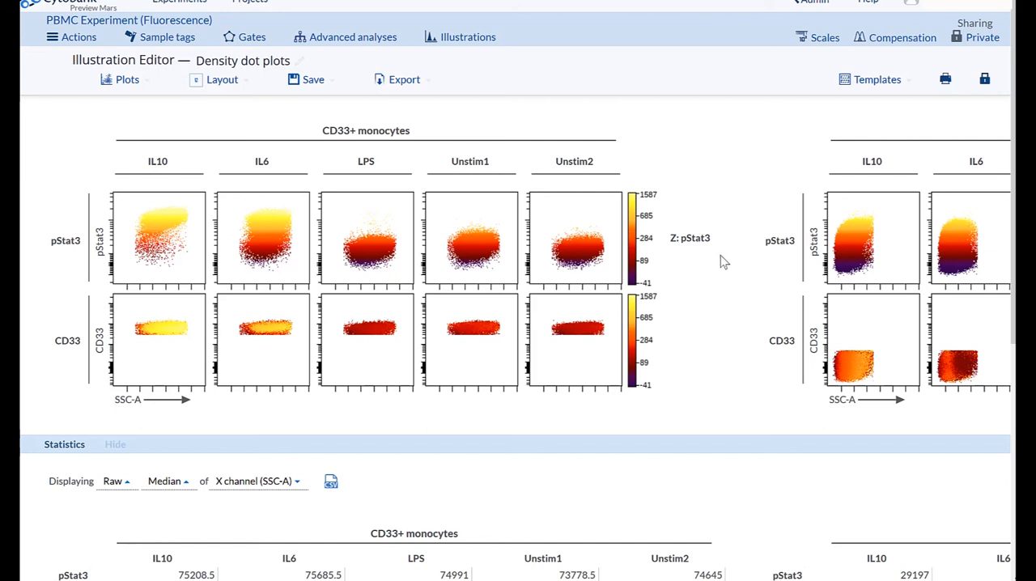
Step: Review the illustration's export file name, .svg format choice and export options, without exporting
{"action": "left_click", "coordinate": [417, 81]}
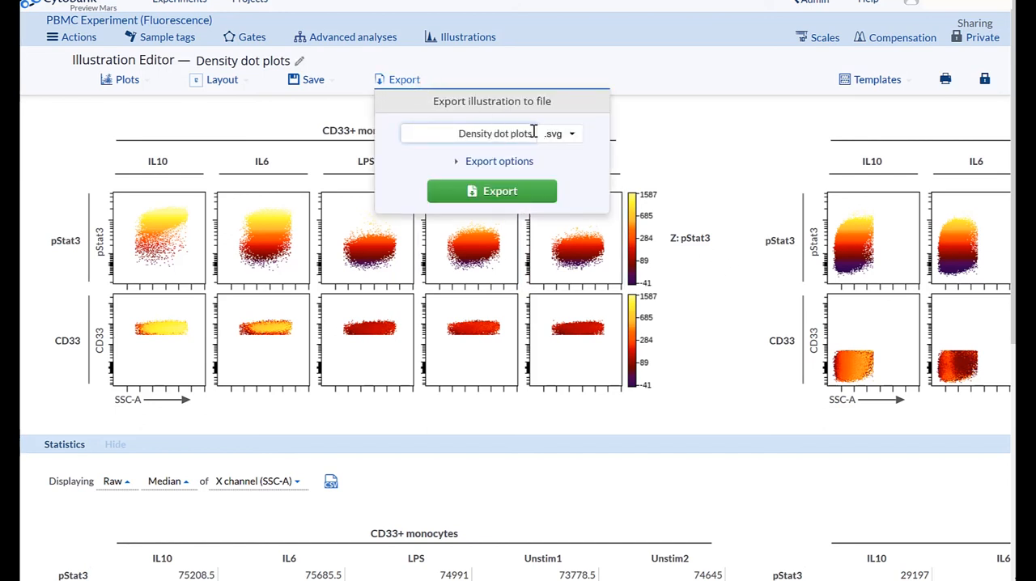
{"action": "left_click", "coordinate": [580, 141]}
{"action": "left_click", "coordinate": [578, 137]}
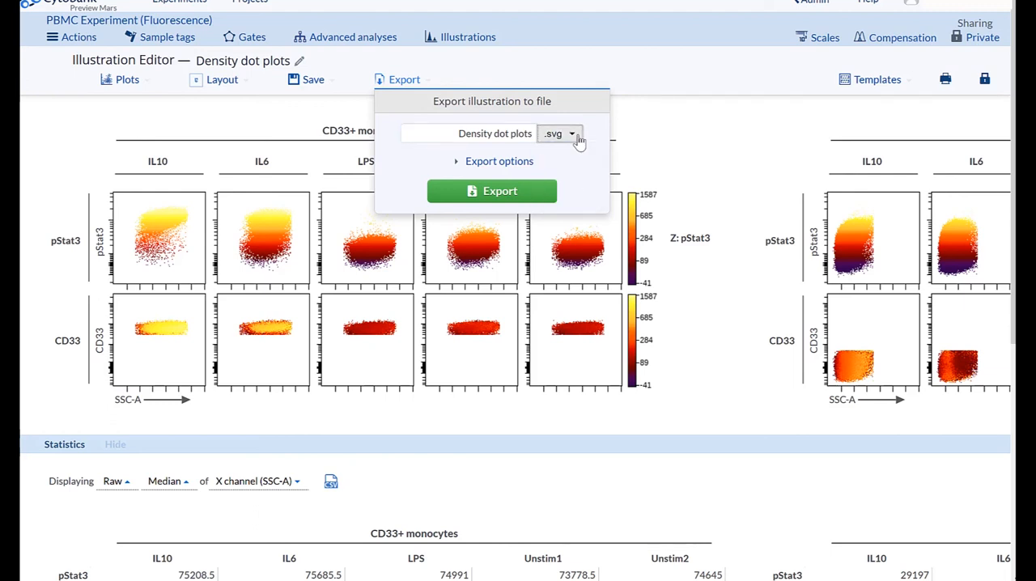
{"action": "left_click", "coordinate": [458, 165]}
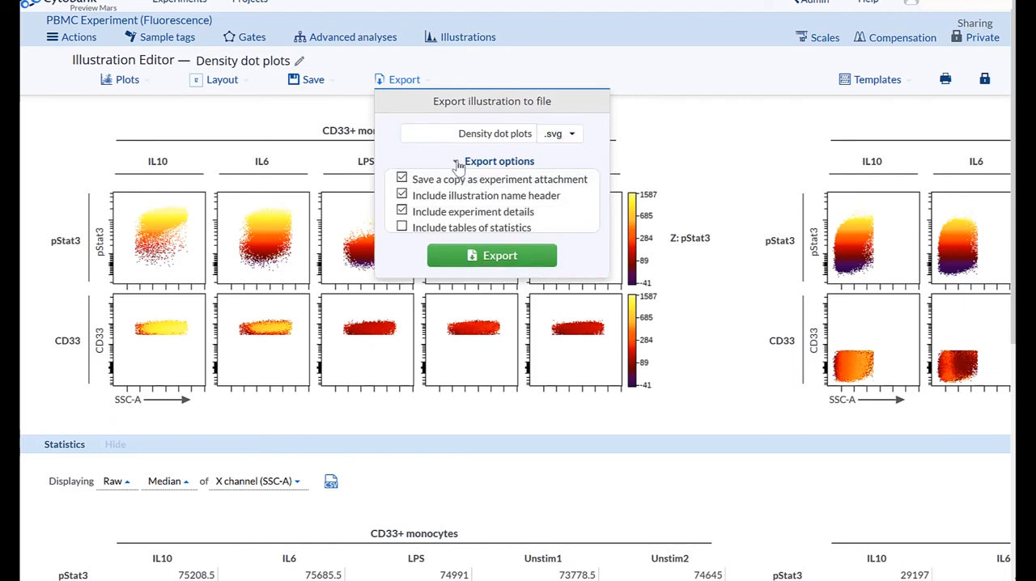
{"action": "left_click", "coordinate": [458, 165]}
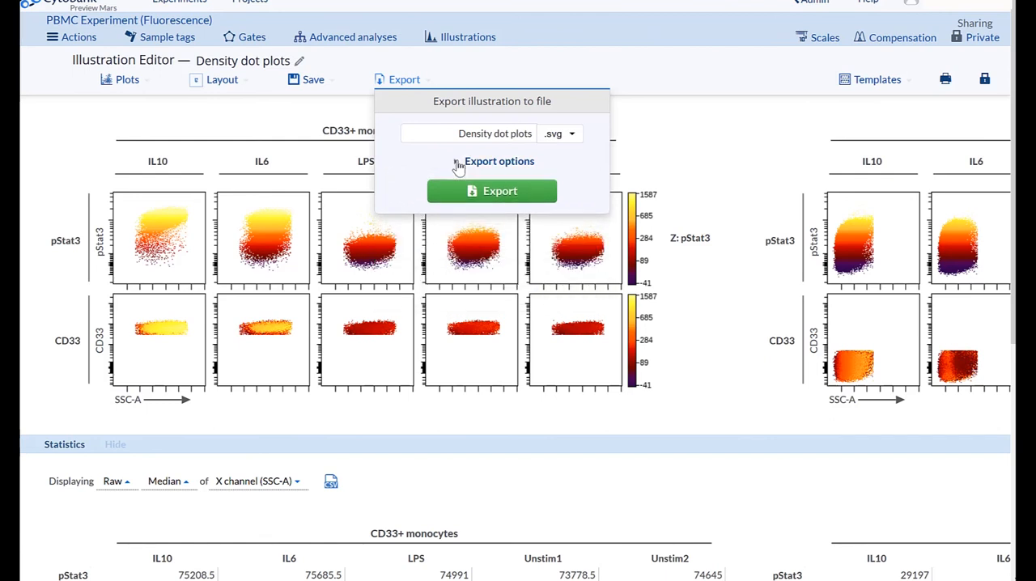
{"action": "left_click", "coordinate": [690, 313]}
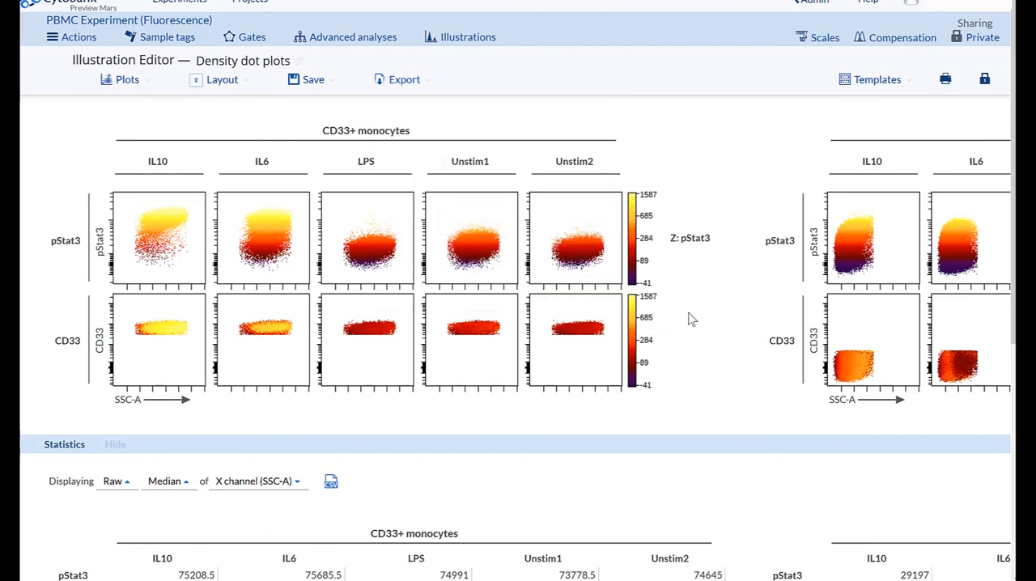
Step: Review the list of available illustration templates, such as Pairwise Plots and Dot Overlays, without applying one
{"action": "left_click", "coordinate": [875, 81]}
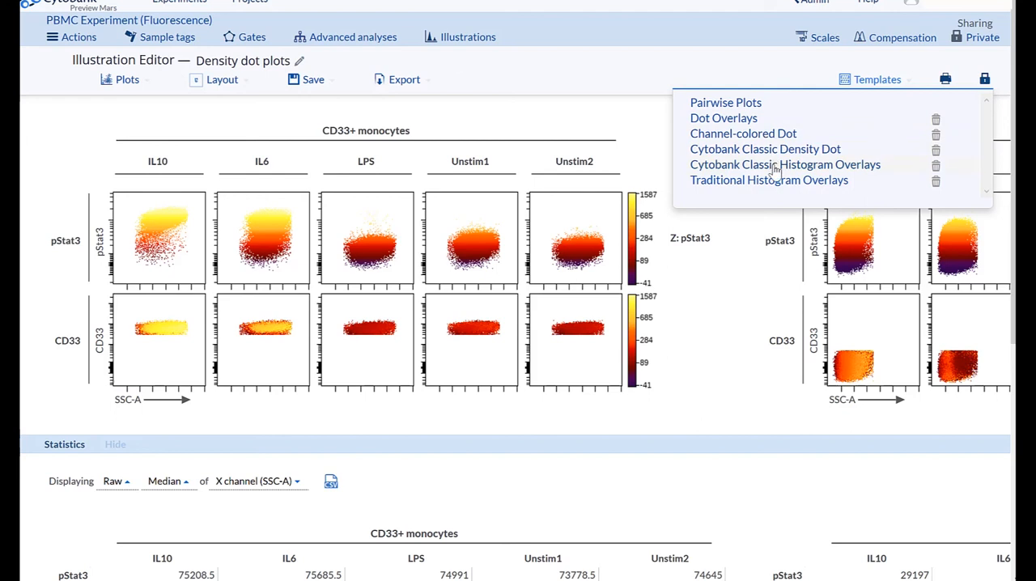
{"action": "left_click", "coordinate": [750, 278]}
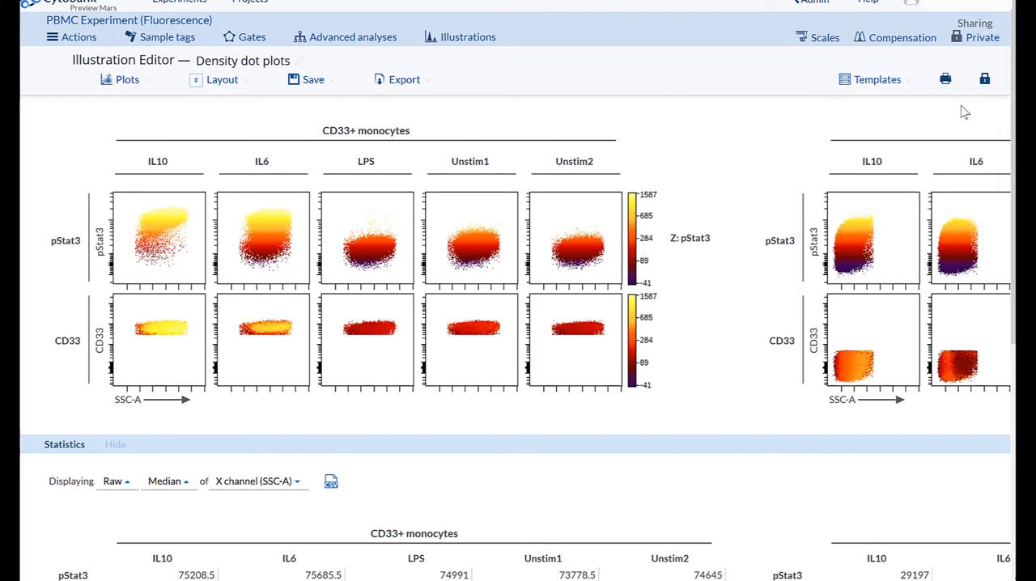